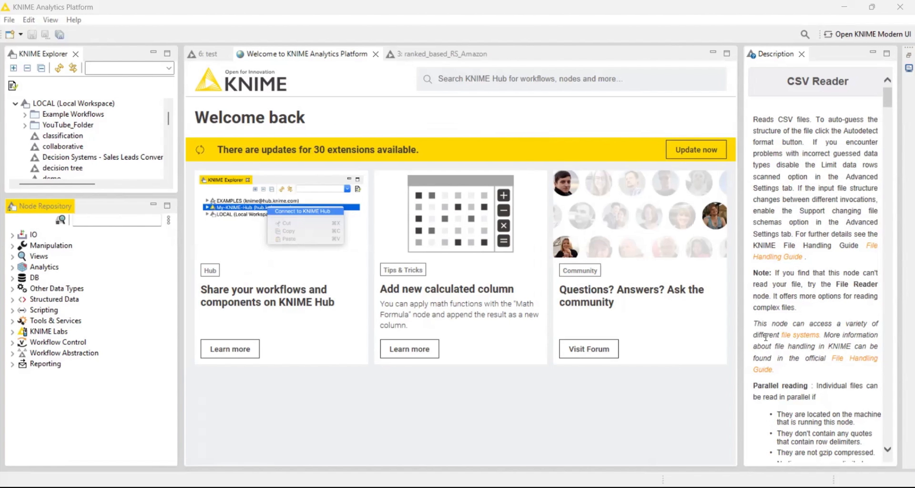
Create a new KNIME workflow named amazon_ranked_based_RS in the local workspace.
click(9, 21)
click(28, 32)
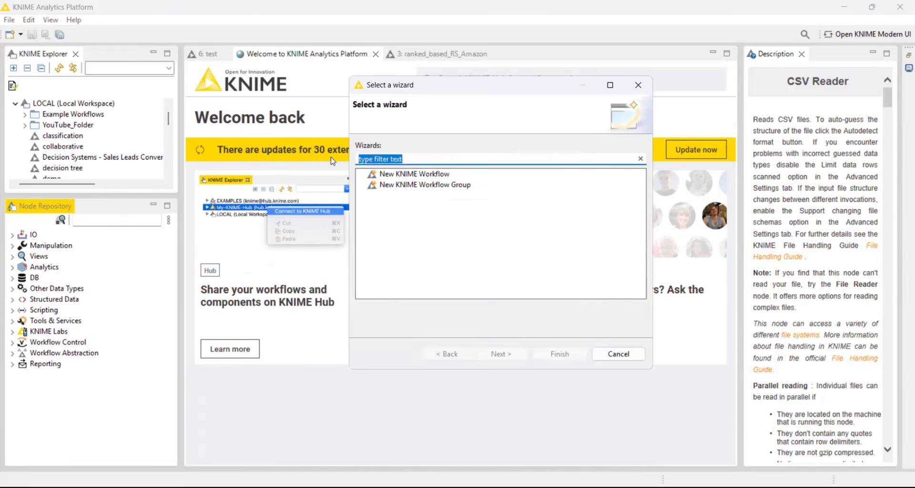
click(397, 175)
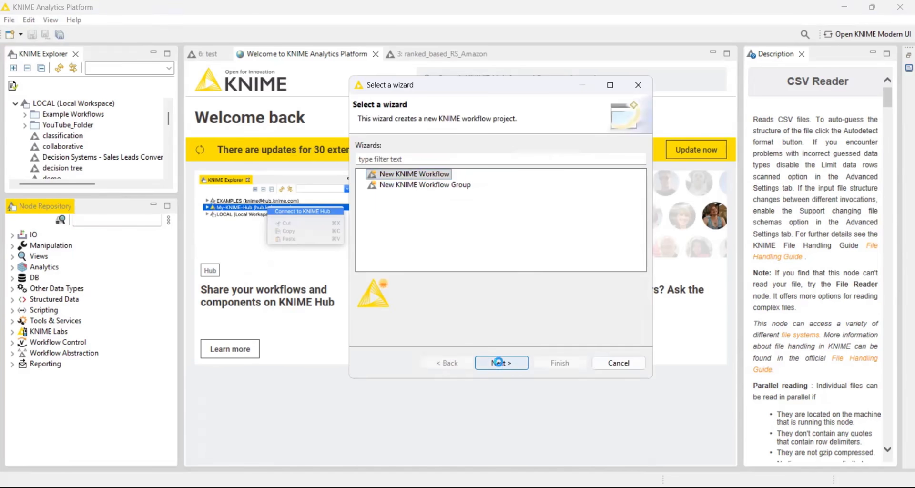
click(500, 362)
drag(518, 157, 458, 157)
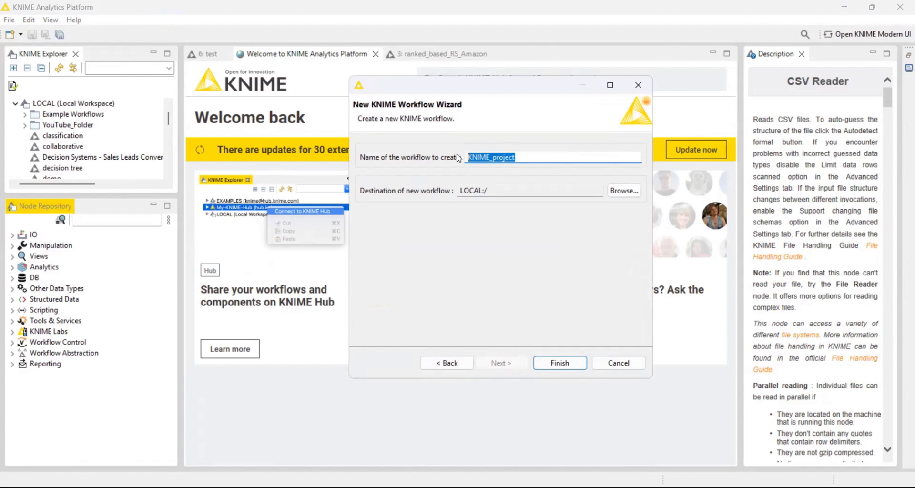
text(amazon_ranked_based_RS)
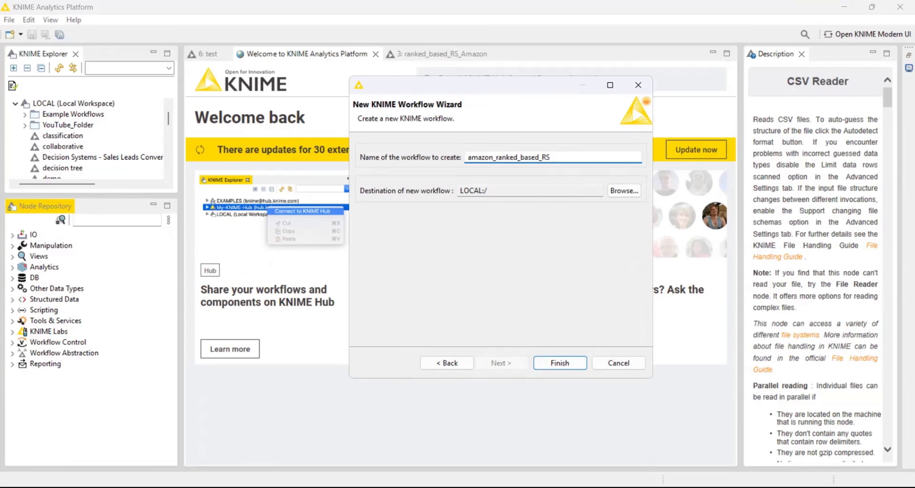
click(561, 363)
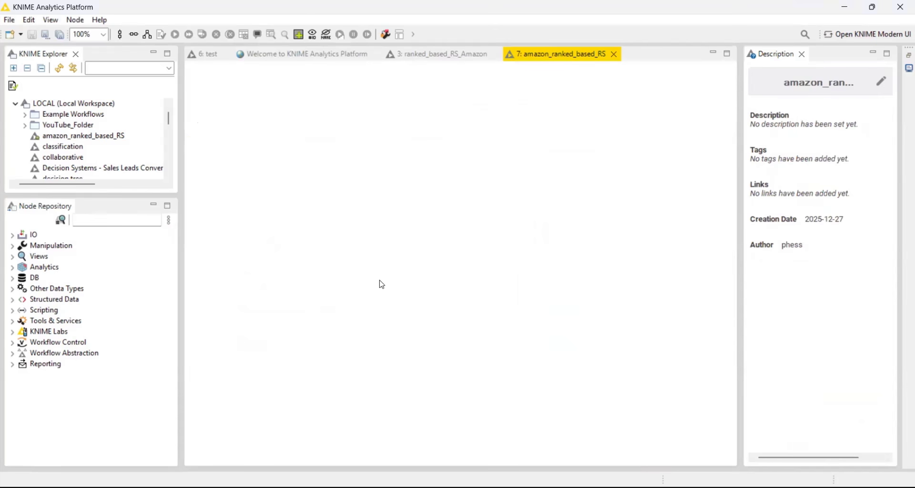
Find the CSV Reader node in the node repository and place it on the empty workflow canvas.
click(131, 222)
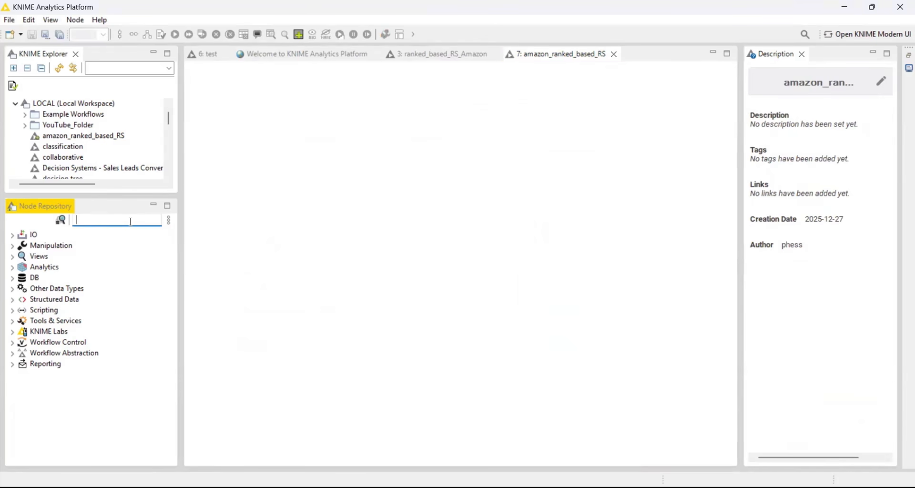
text(csv)
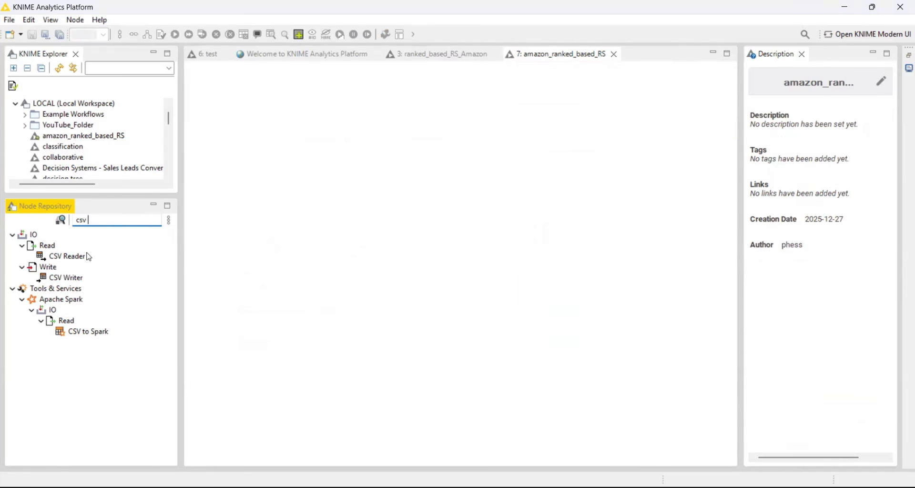
drag(67, 255, 271, 253)
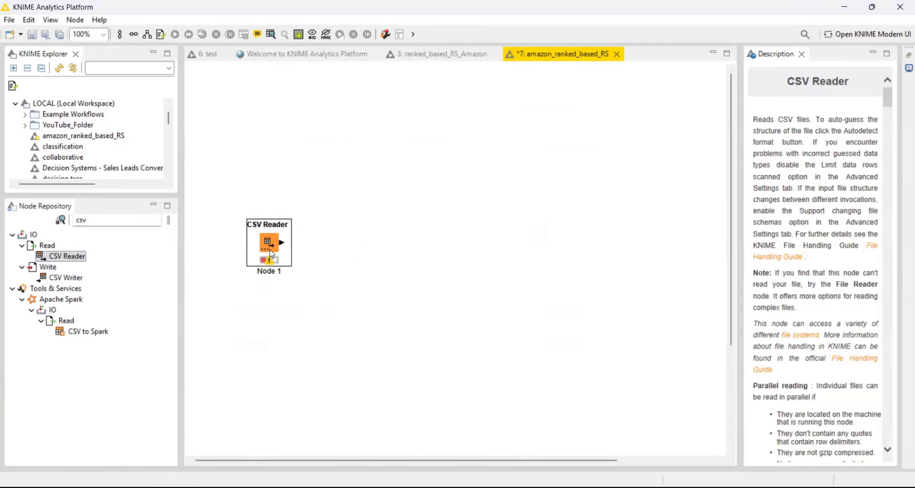
Configure the CSV Reader to read Amazon_product_rating.csv from the A data folder on the Desktop.
right_click(271, 245)
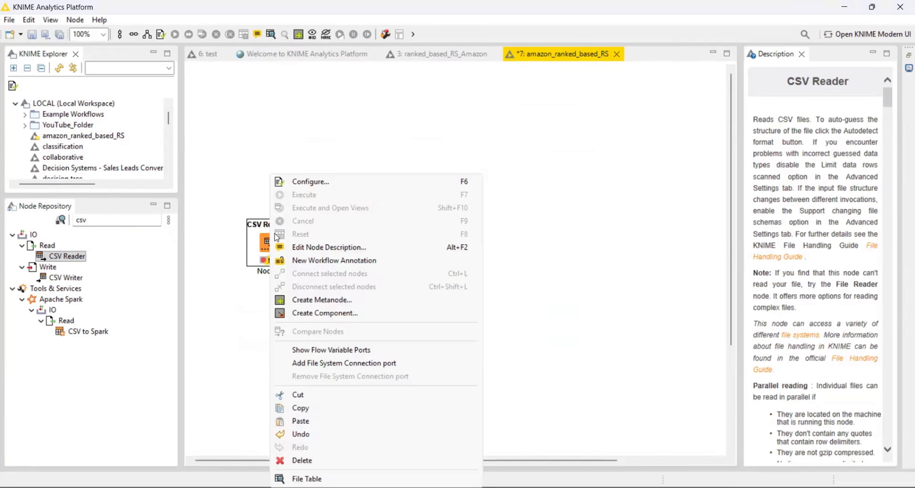
click(325, 185)
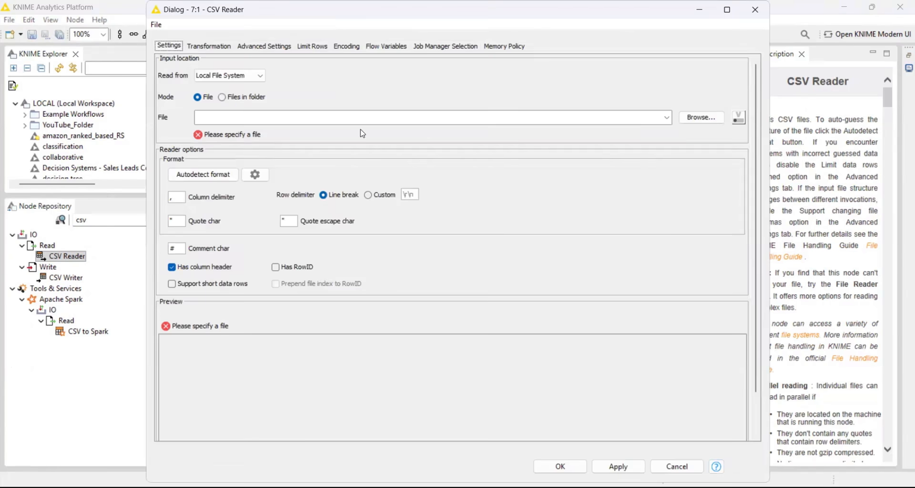
click(697, 123)
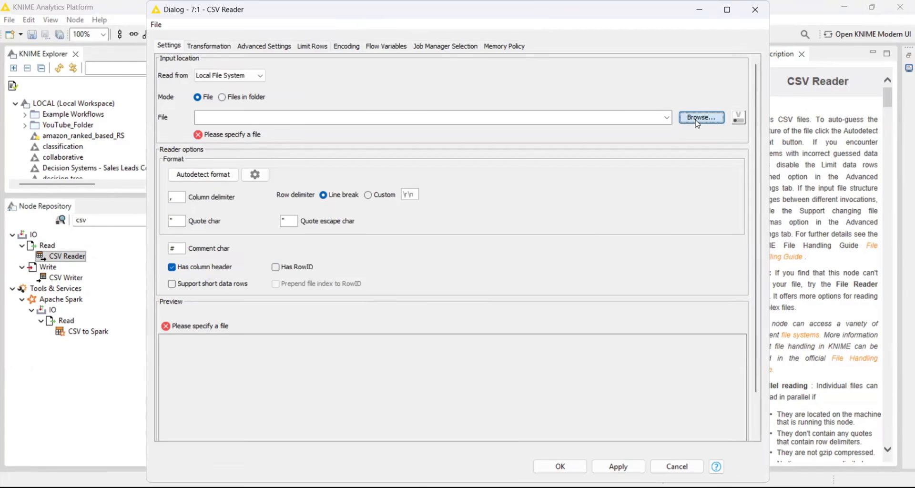
click(318, 110)
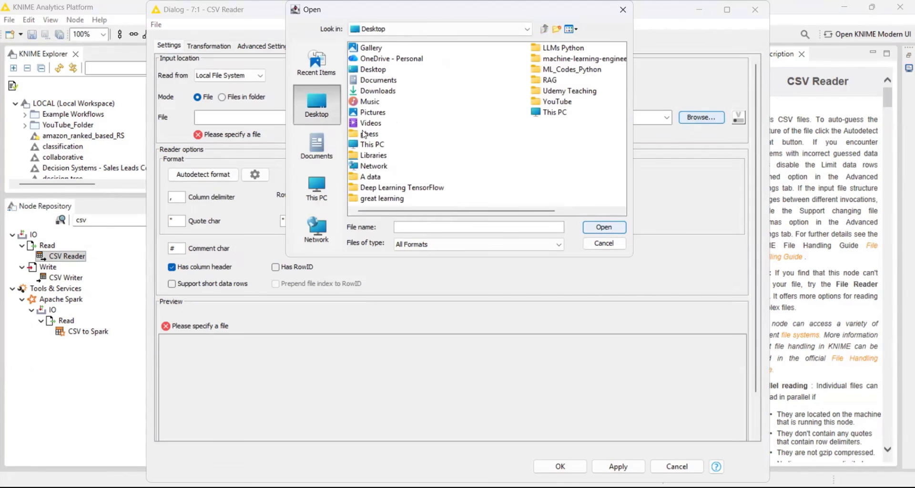
click(375, 178)
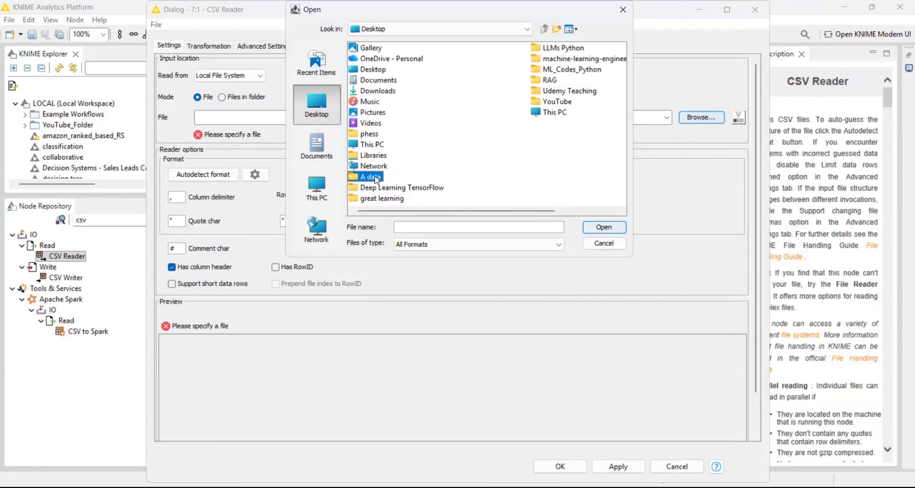
double_click(377, 178)
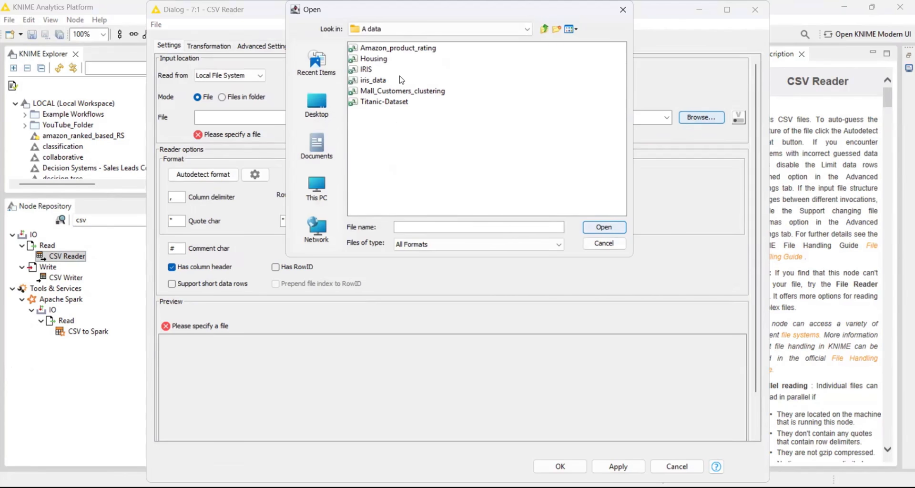
click(363, 49)
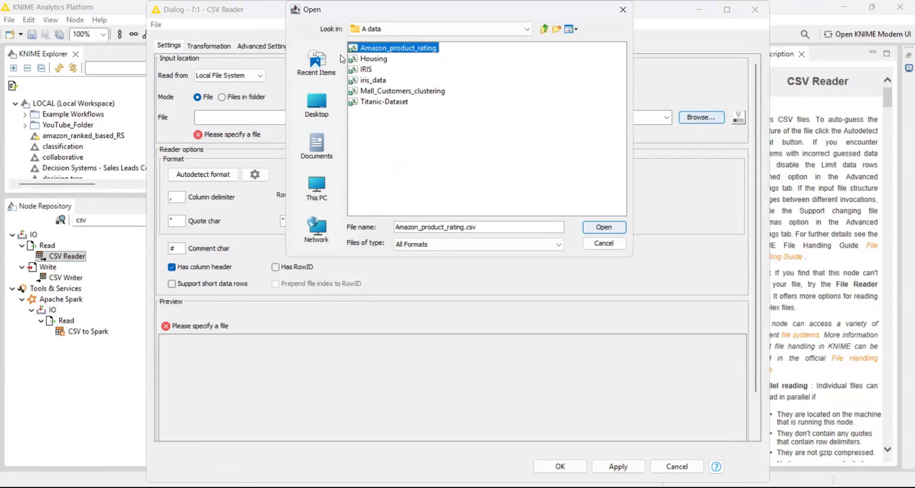
click(589, 232)
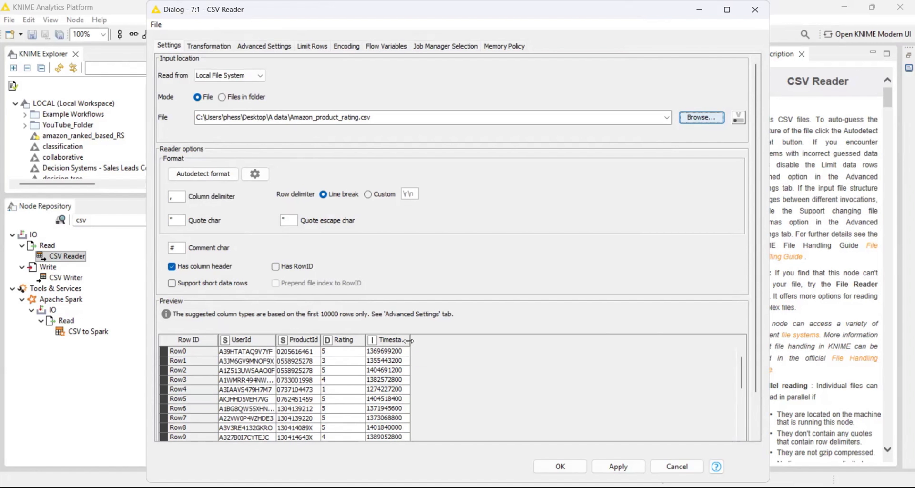
click(576, 466)
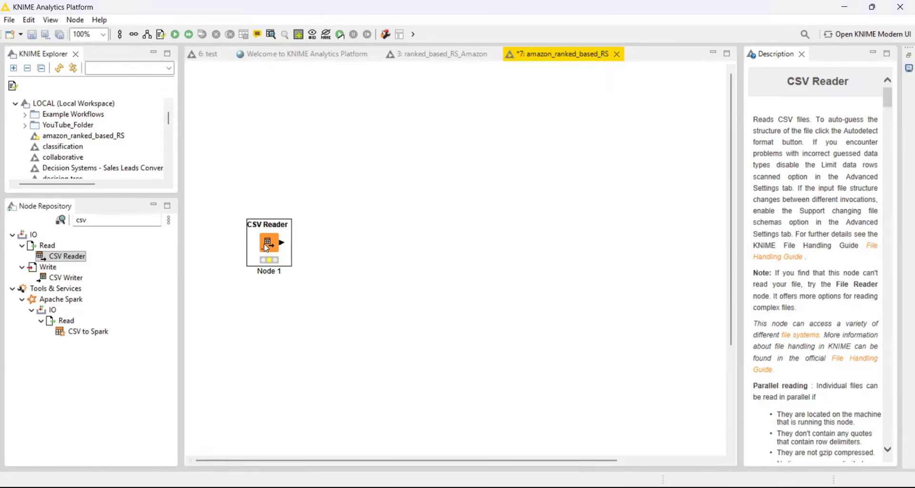
Execute the CSV Reader node and deselect it.
right_click(264, 245)
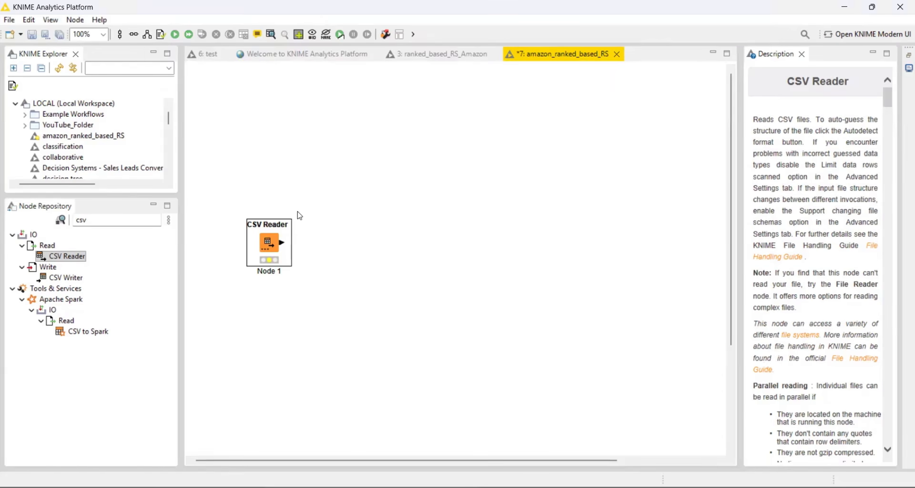
click(312, 196)
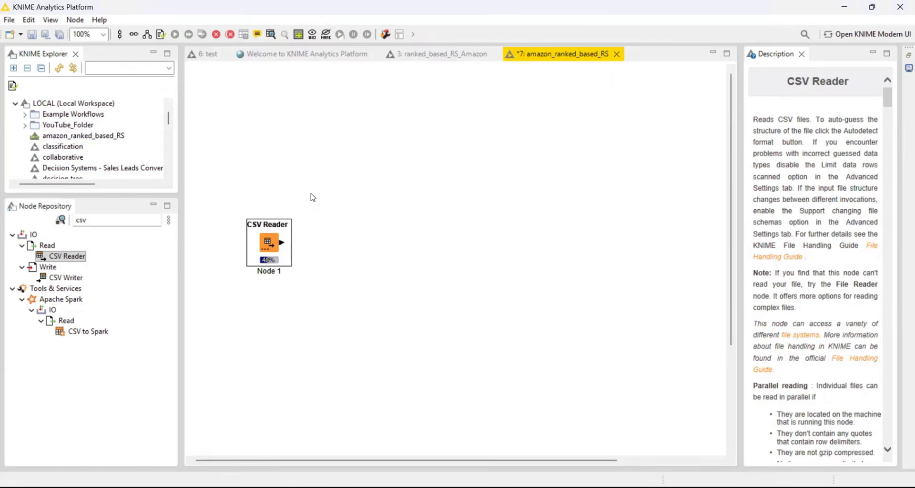
click(502, 293)
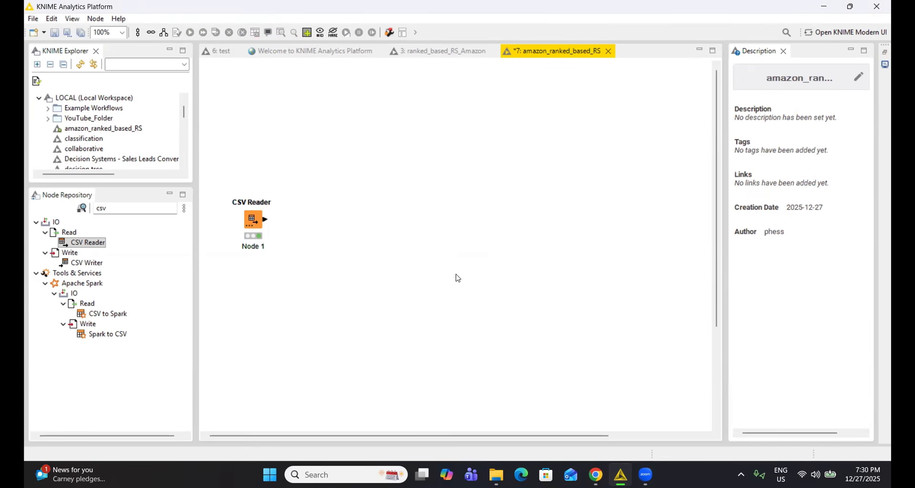
View the CSV Reader's output file table to examine its rows and columns, and close it.
right_click(256, 222)
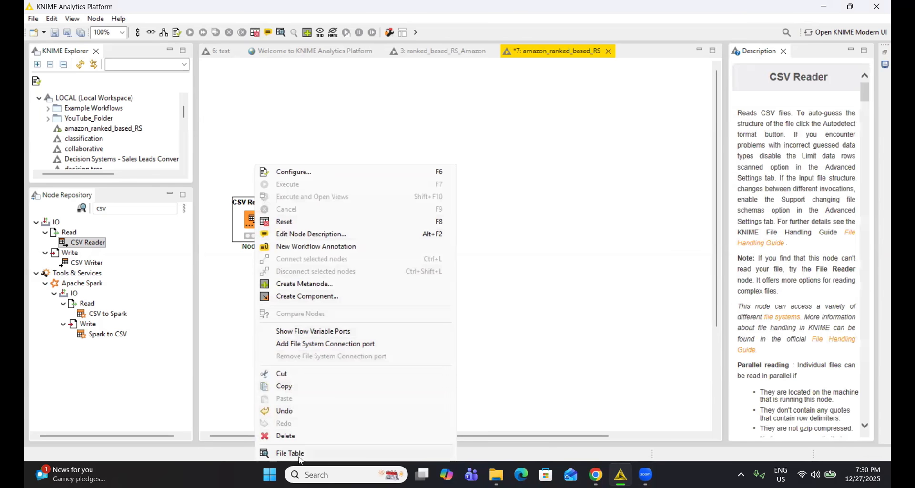
click(291, 454)
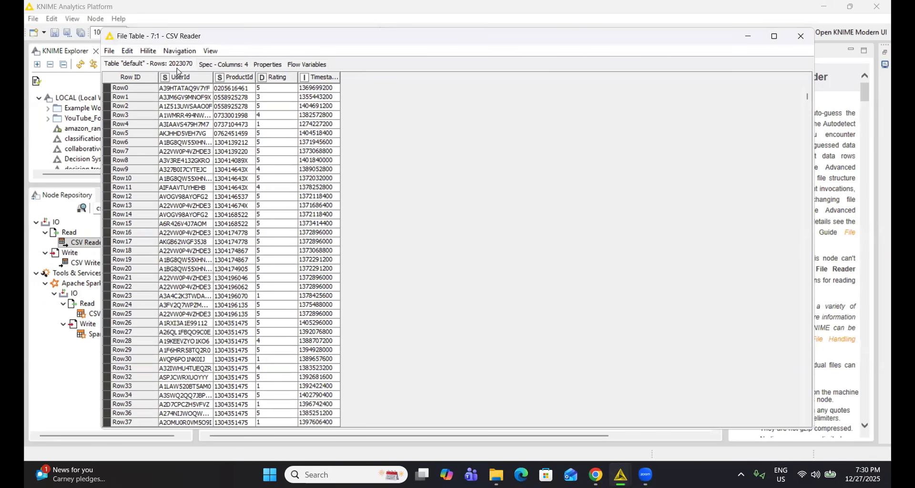
click(799, 42)
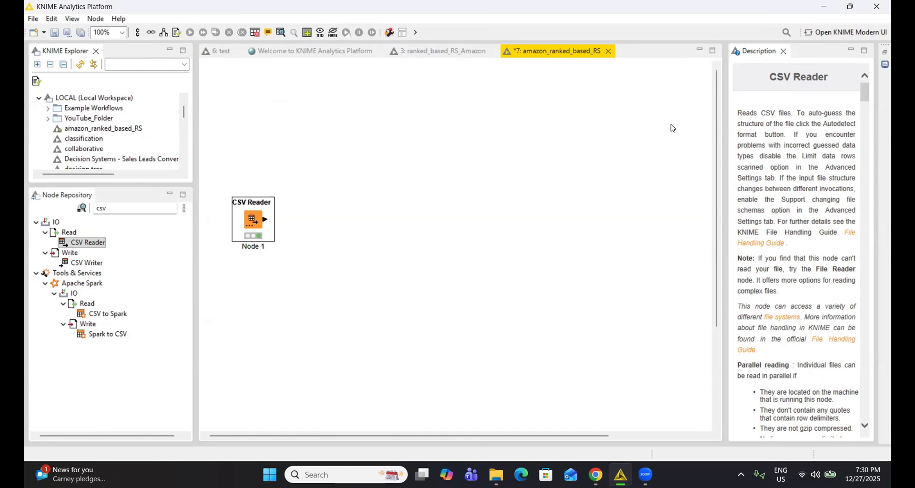
Add a GroupBy node above and beyond the CSV Reader and connect the reader's output to it.
double_click(136, 210)
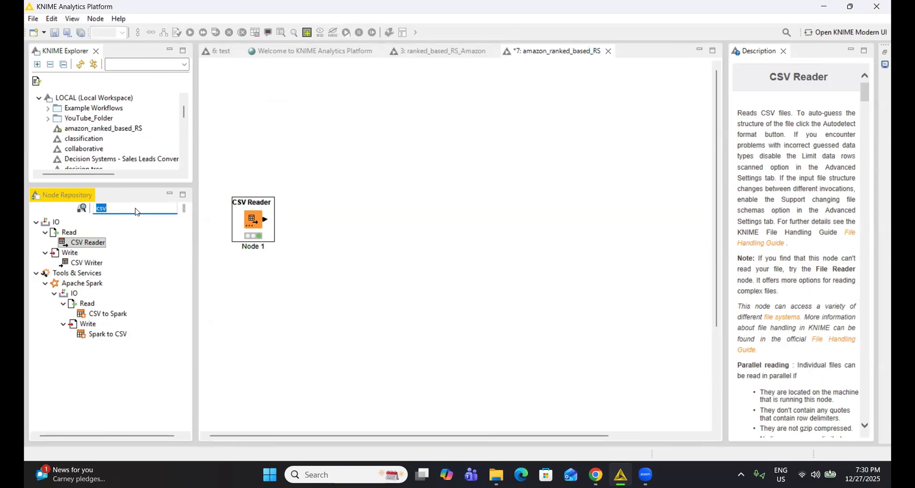
text(group)
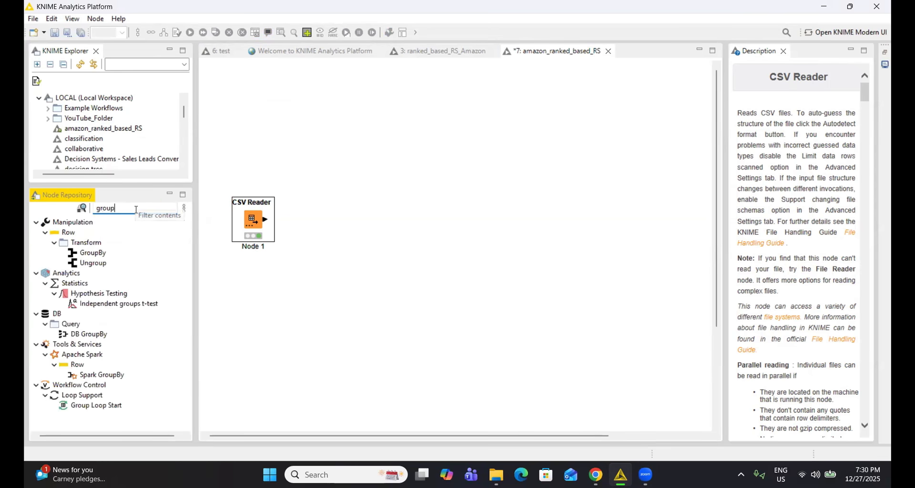
drag(93, 253, 346, 165)
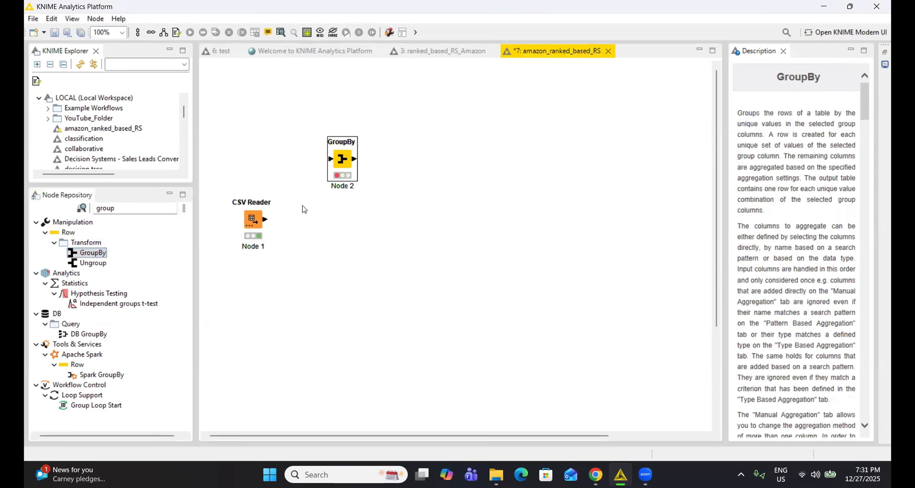
drag(266, 220, 331, 159)
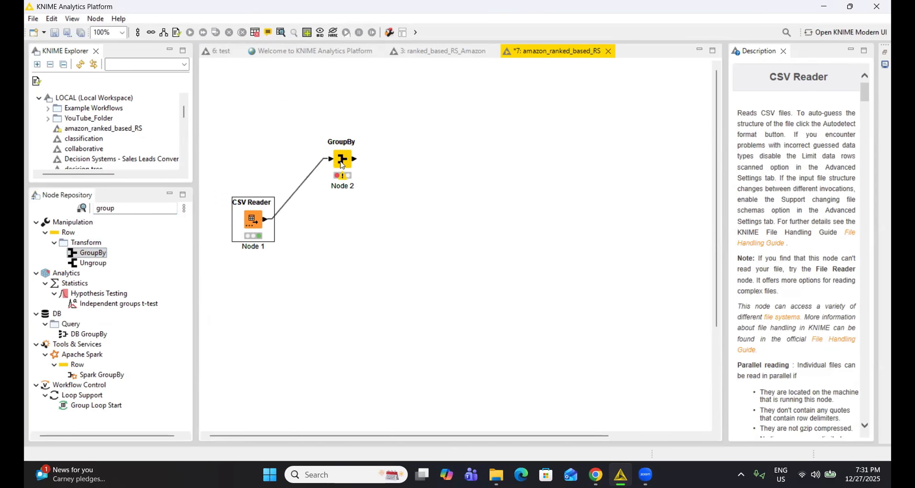
Open the GroupBy node's configuration and set UserId as the group column.
click(343, 161)
right_click(344, 162)
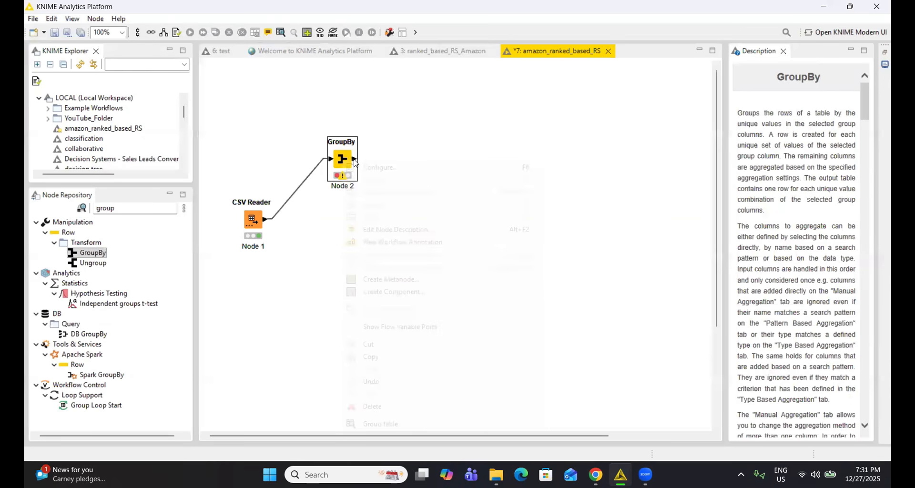
click(369, 168)
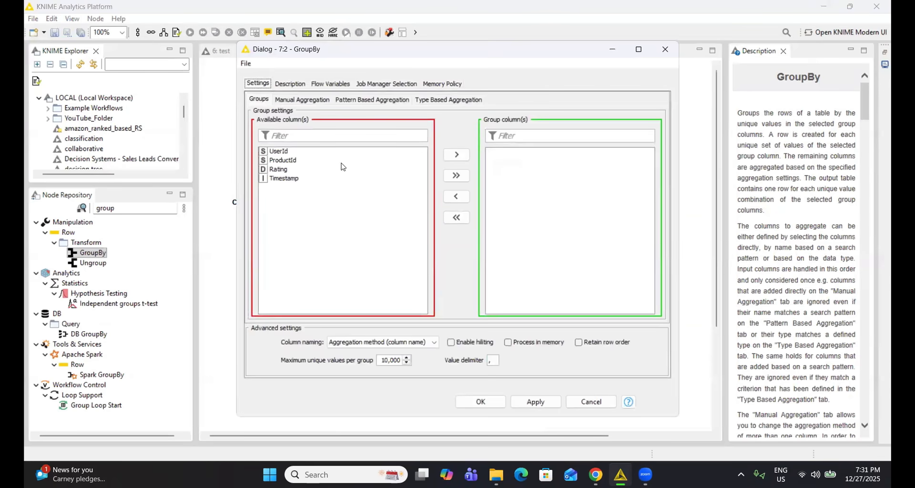
click(280, 152)
click(457, 155)
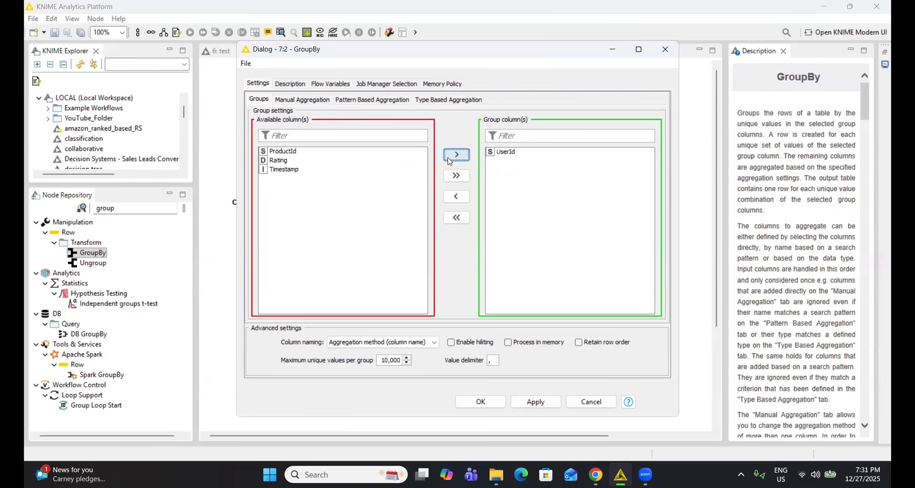
Add the Rating column to the GroupBy node's manual aggregation with Count as the method.
click(296, 101)
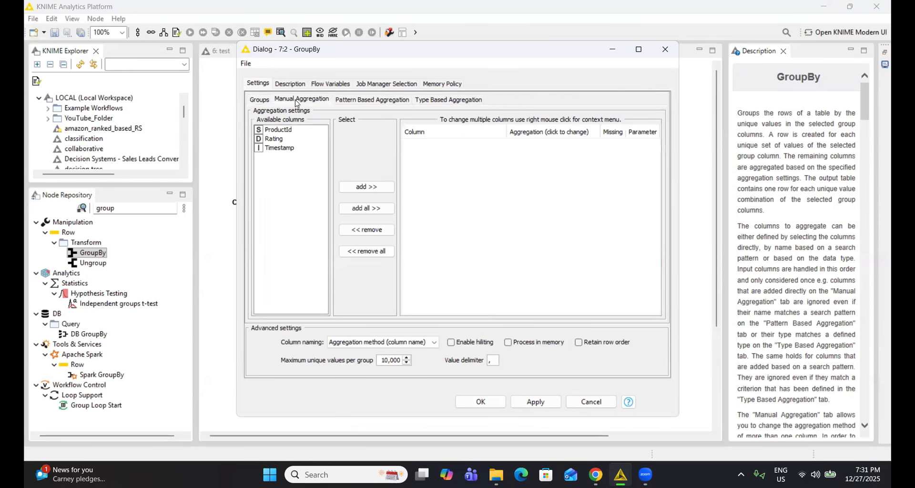
click(281, 142)
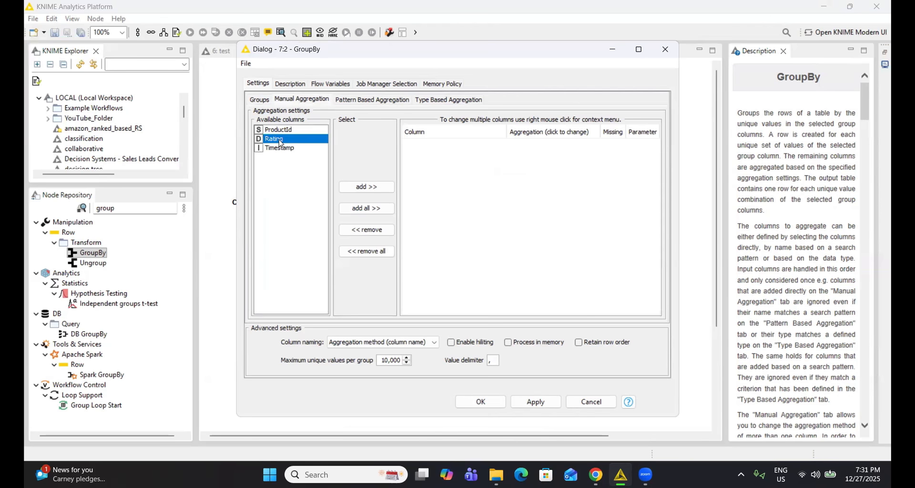
click(353, 193)
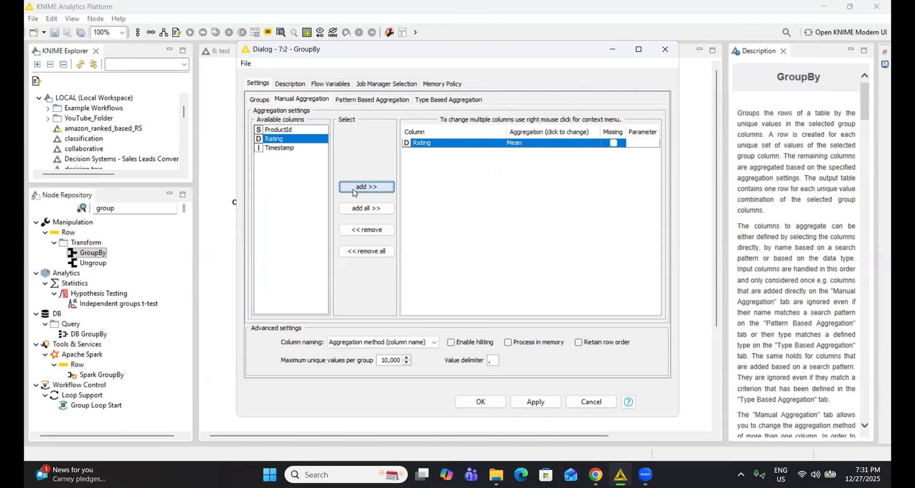
click(545, 147)
scroll(546, 177, up, 4)
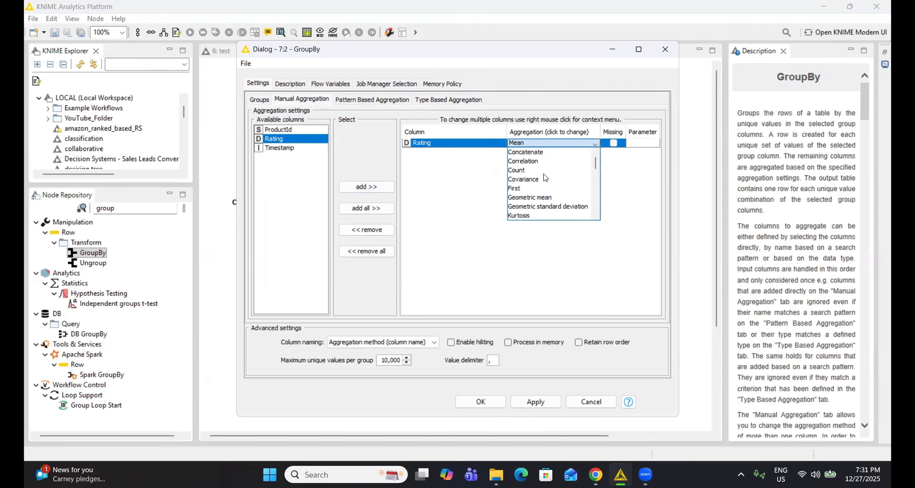
click(526, 170)
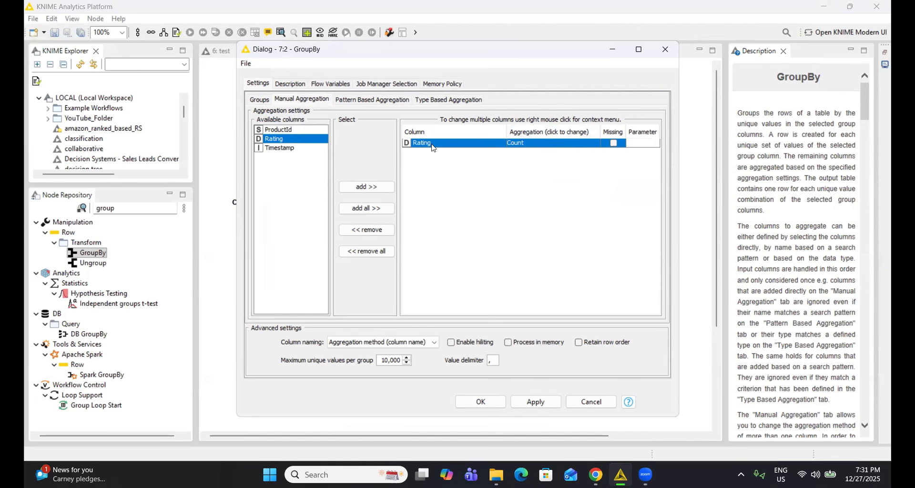
Check the GroupBy node's group column, accept the configuration and execute the node.
click(260, 100)
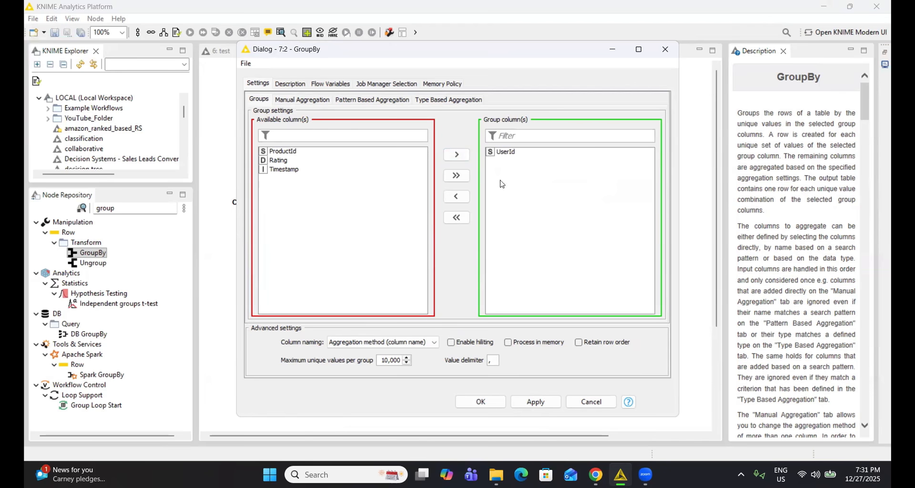
click(481, 402)
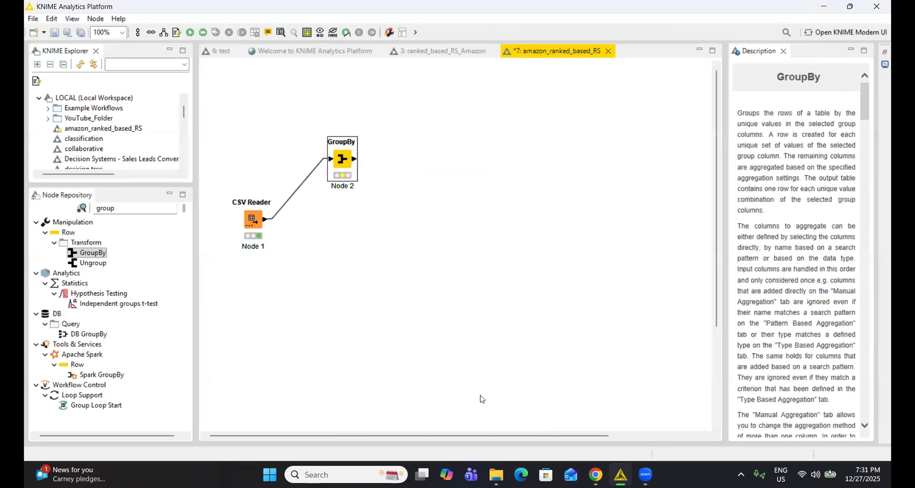
right_click(341, 163)
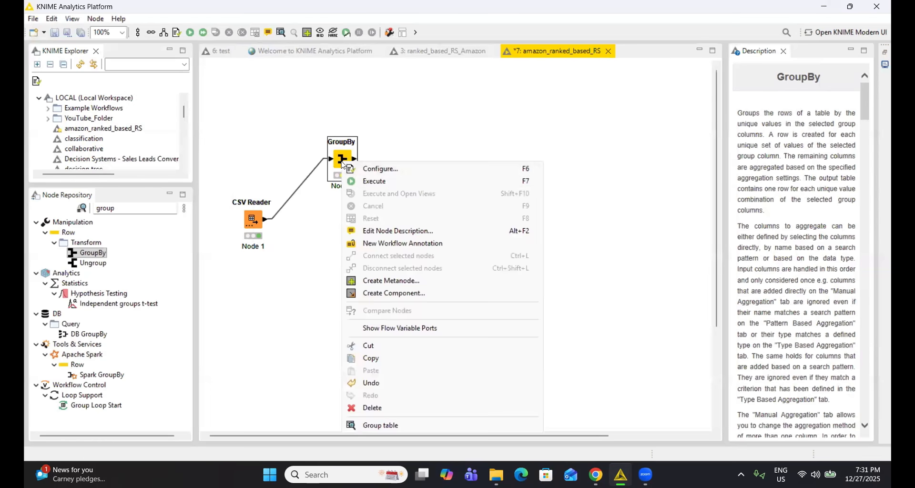
click(375, 181)
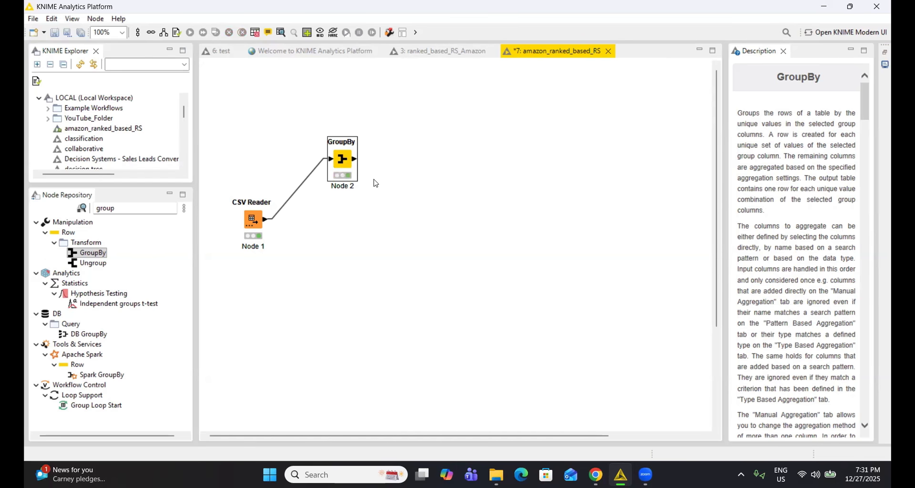
View the GroupBy node's group table, widen the rating count column to read its header, examine the rows and close the table.
right_click(341, 165)
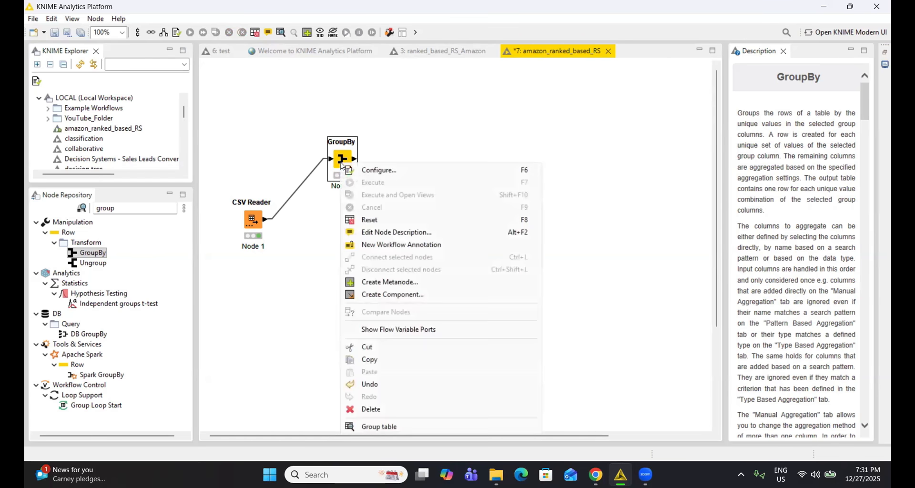
click(380, 427)
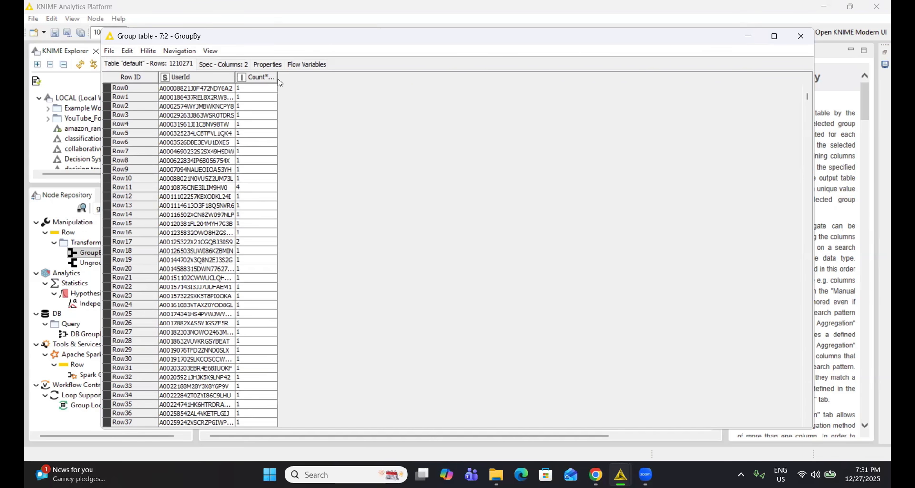
drag(277, 79, 330, 79)
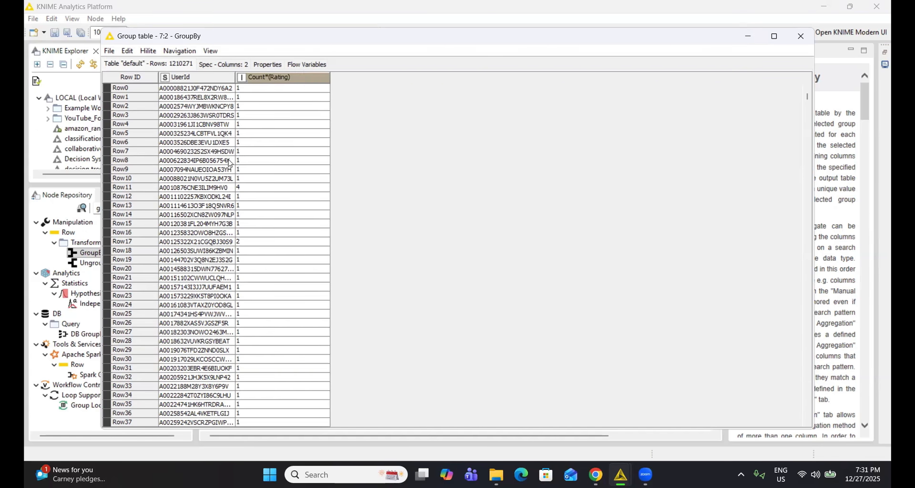
scroll(222, 166, down, 5)
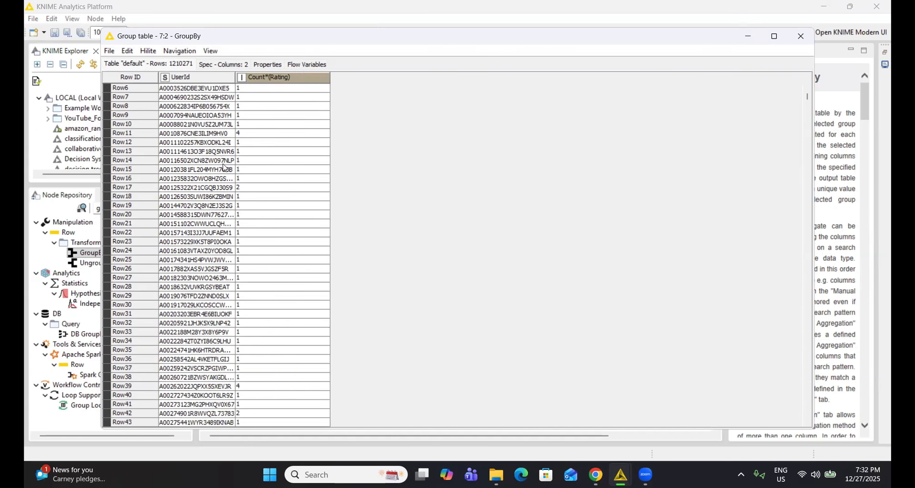
scroll(228, 170, up, 5)
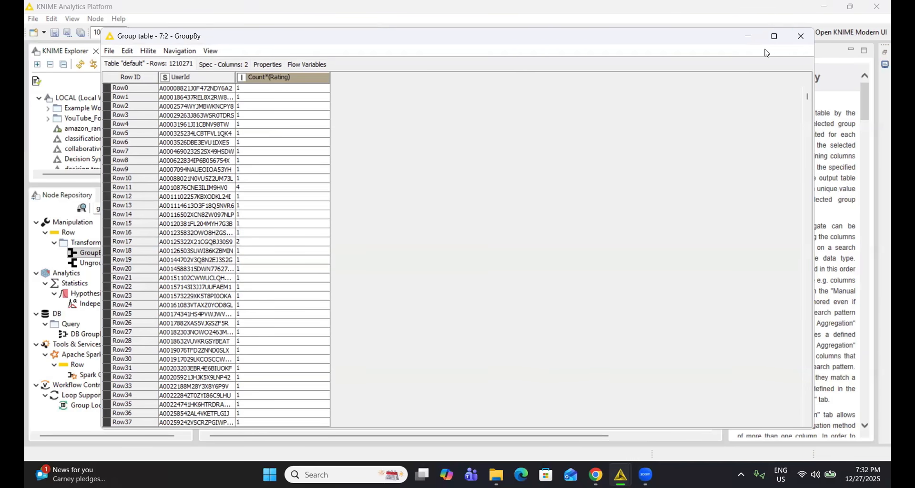
click(800, 36)
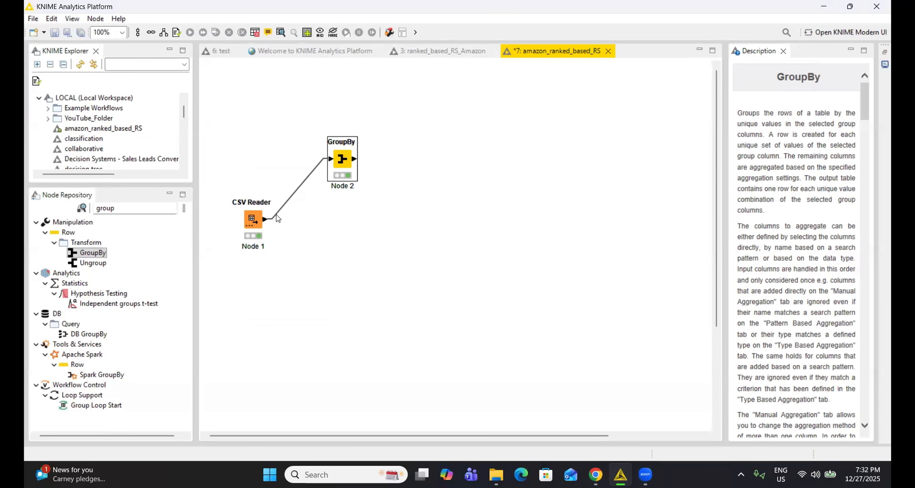
Add a Joiner node beyond the GroupBy, connecting GroupBy to its top input and the CSV Reader to its bottom input.
click(143, 208)
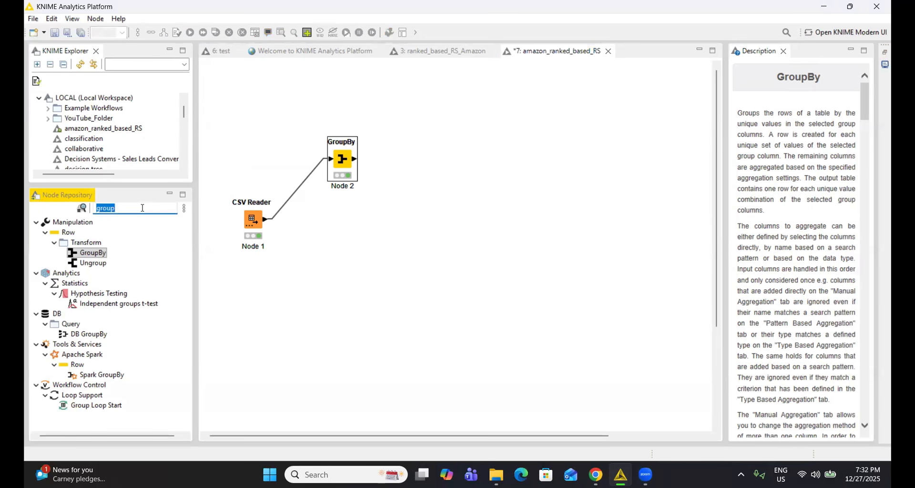
text(joiner)
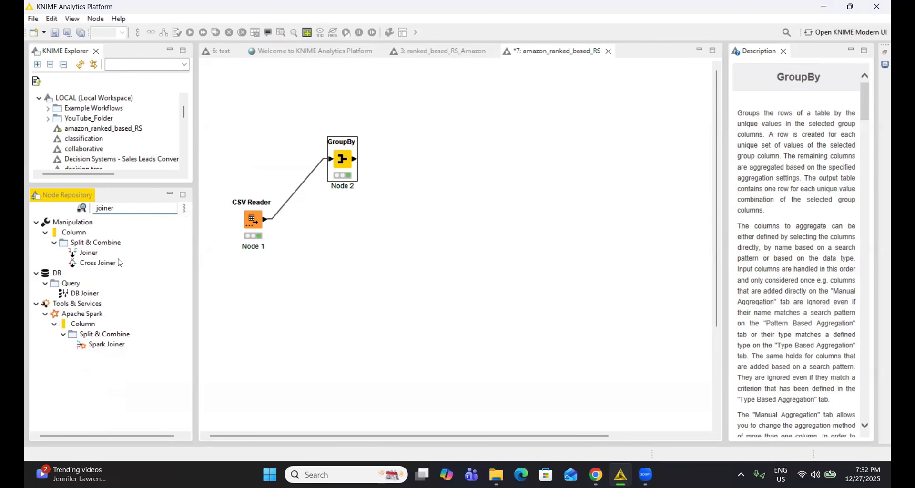
drag(85, 253, 421, 213)
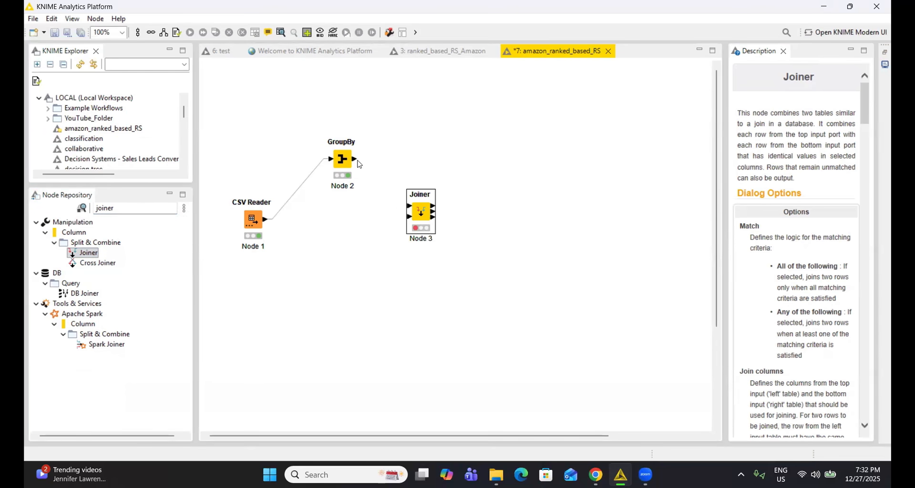
drag(356, 163, 408, 210)
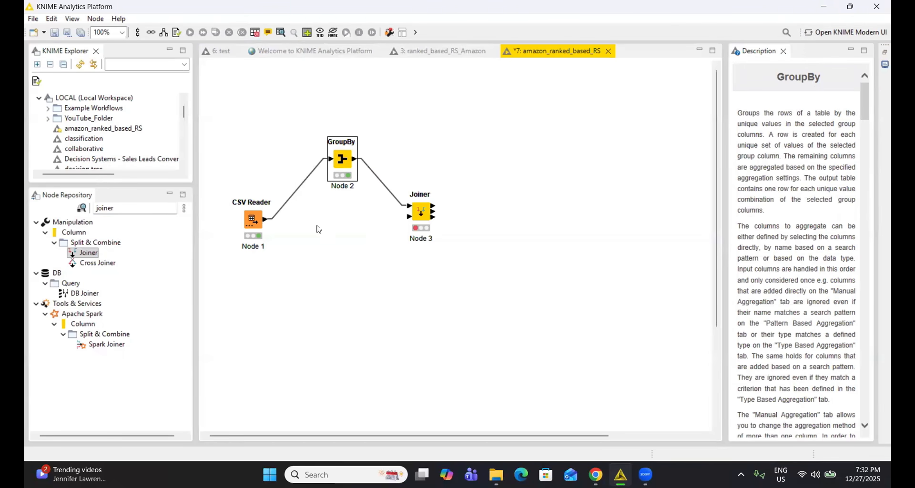
drag(266, 222, 409, 221)
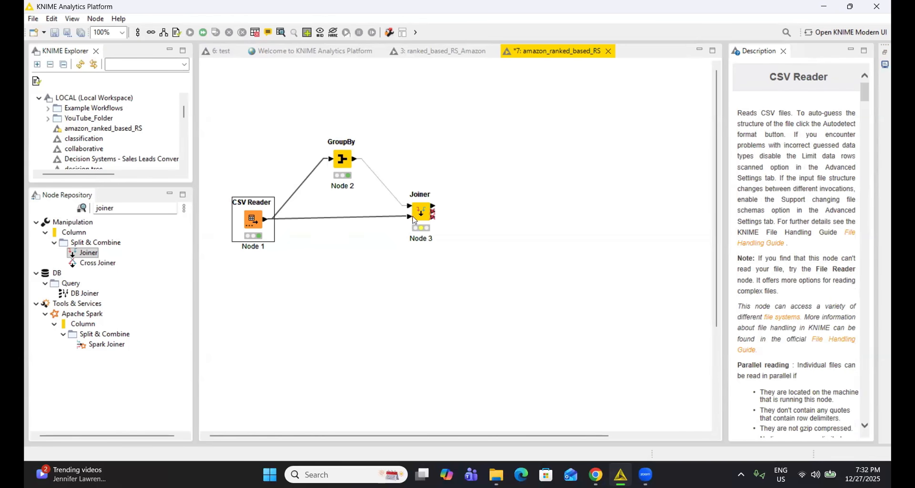
Open the Joiner's configuration and match UserId of the top input with UserId of the bottom input.
right_click(420, 218)
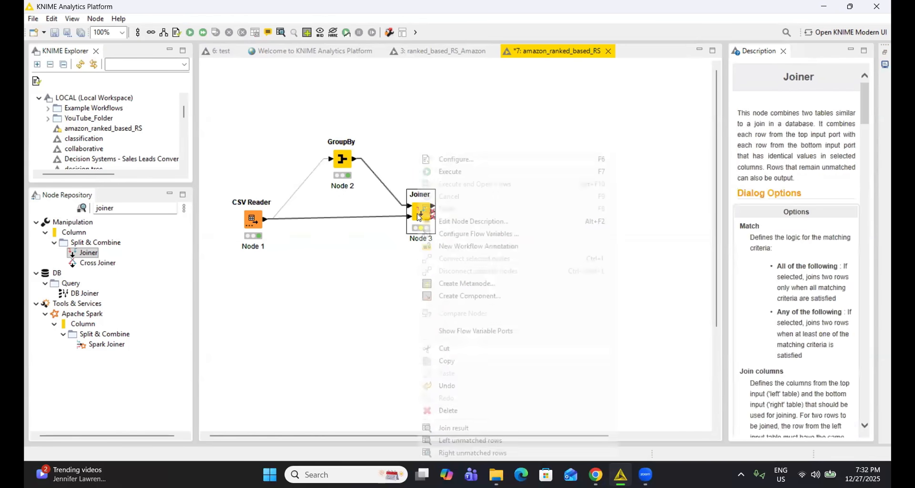
click(457, 160)
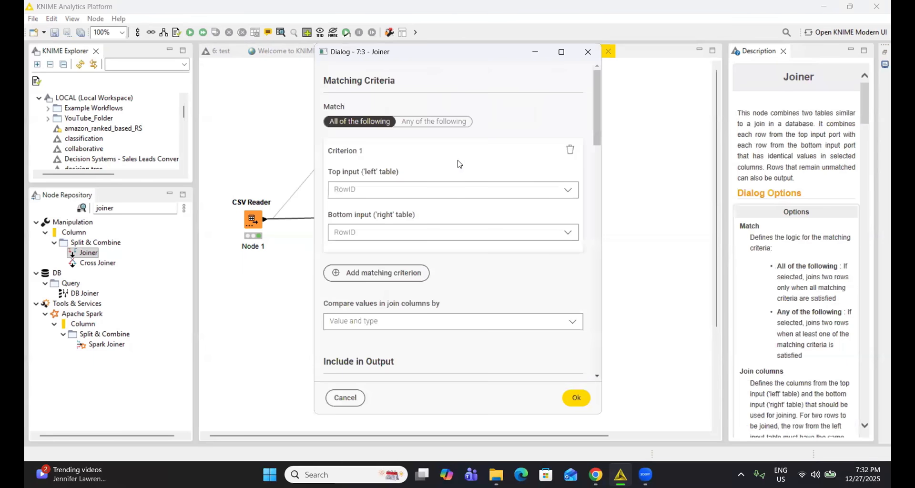
click(439, 193)
click(406, 215)
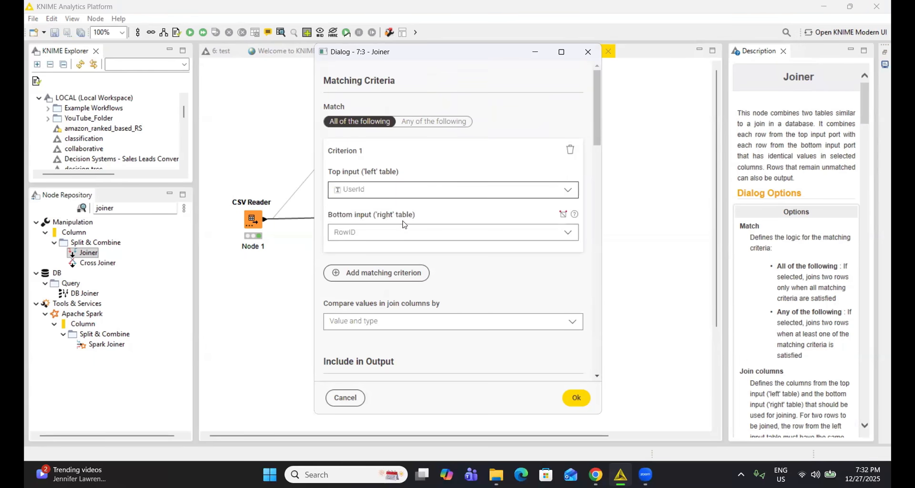
click(398, 233)
click(387, 259)
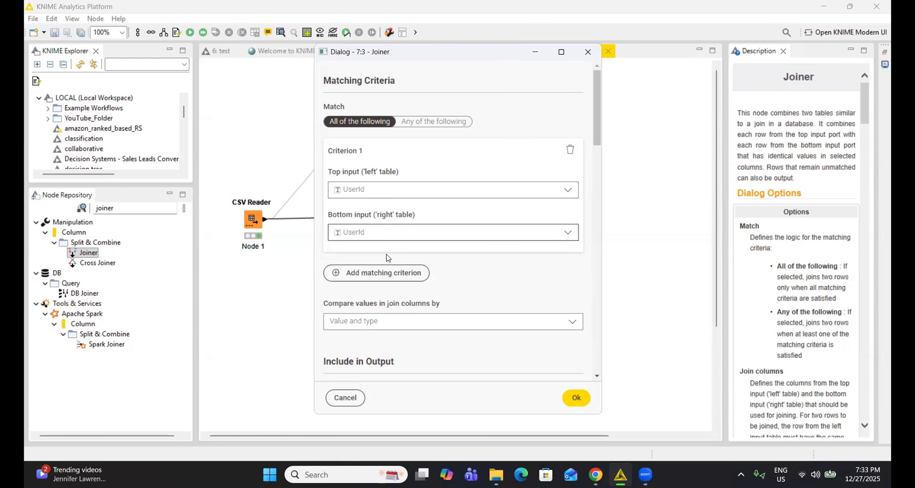
Include left and right unmatched rows in the Joiner's output alongside the matching rows.
scroll(388, 258, down, 5)
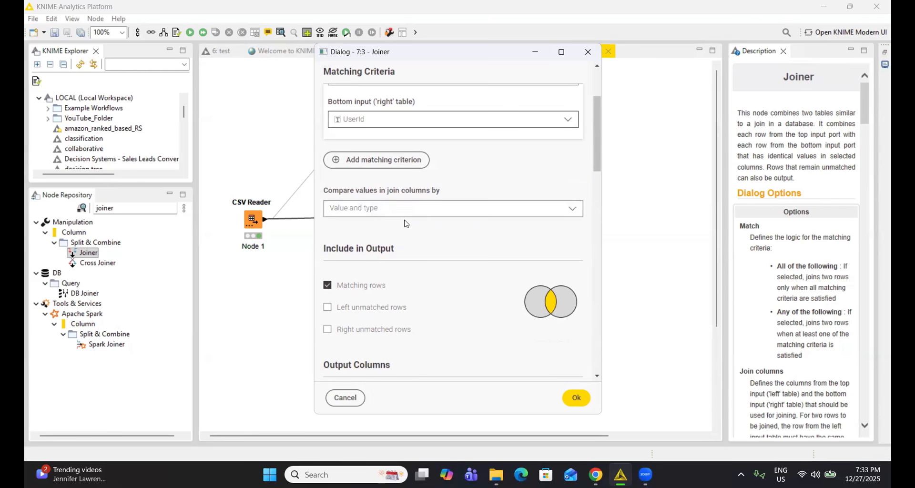
scroll(407, 224, down, 3)
scroll(407, 224, down, 2)
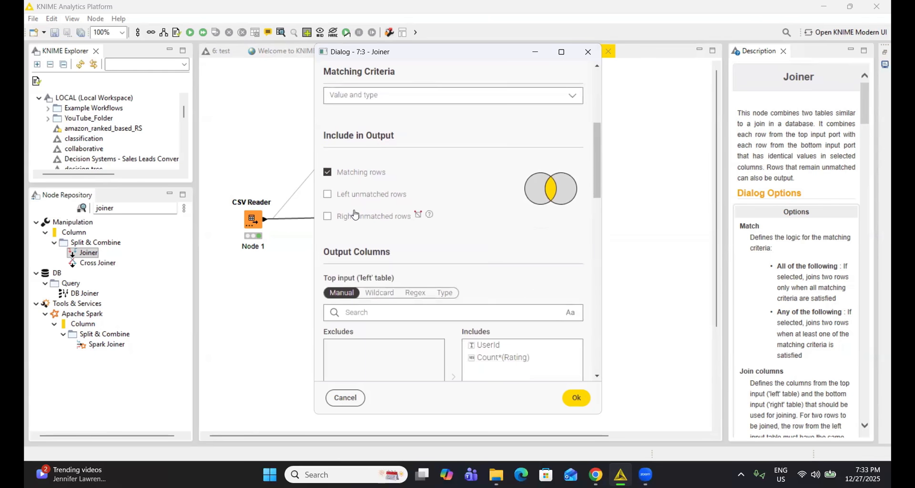
click(328, 195)
click(328, 217)
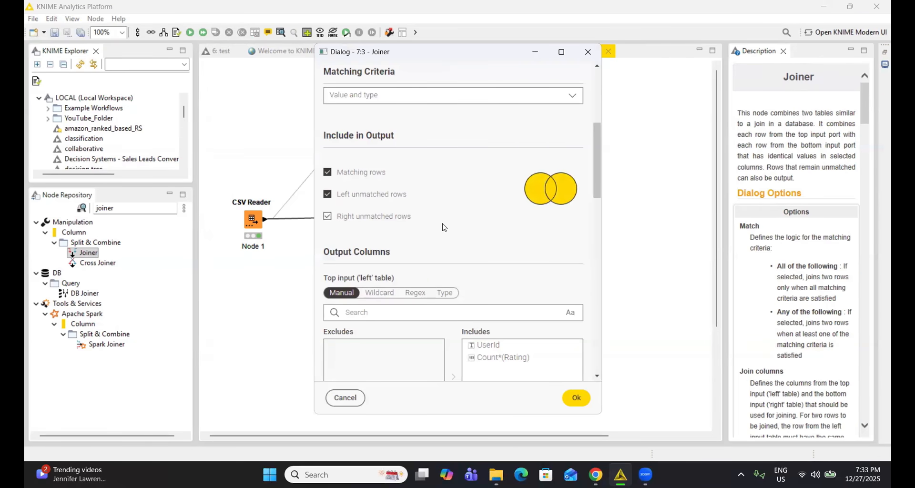
Exclude UserId from the Joiner's top-input output columns and Timestamp from its bottom-input ones, and accept the configuration.
scroll(445, 225, down, 2)
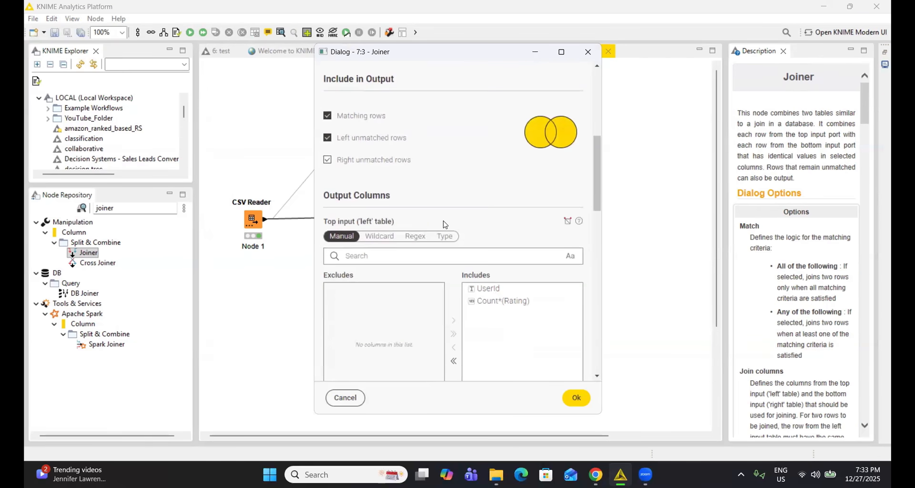
scroll(445, 225, down, 4)
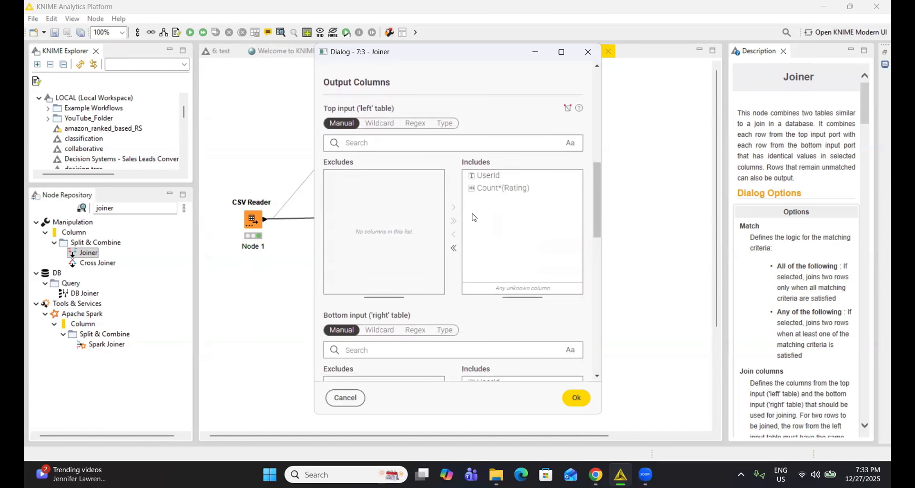
click(475, 178)
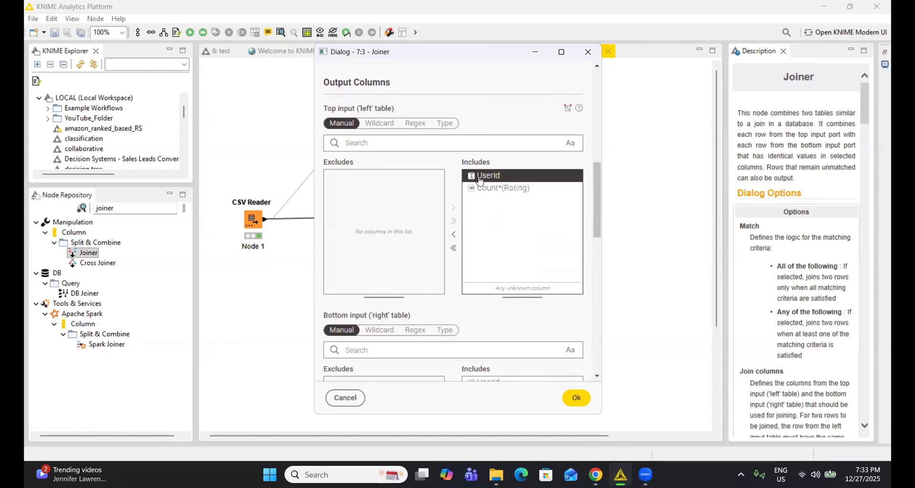
click(454, 235)
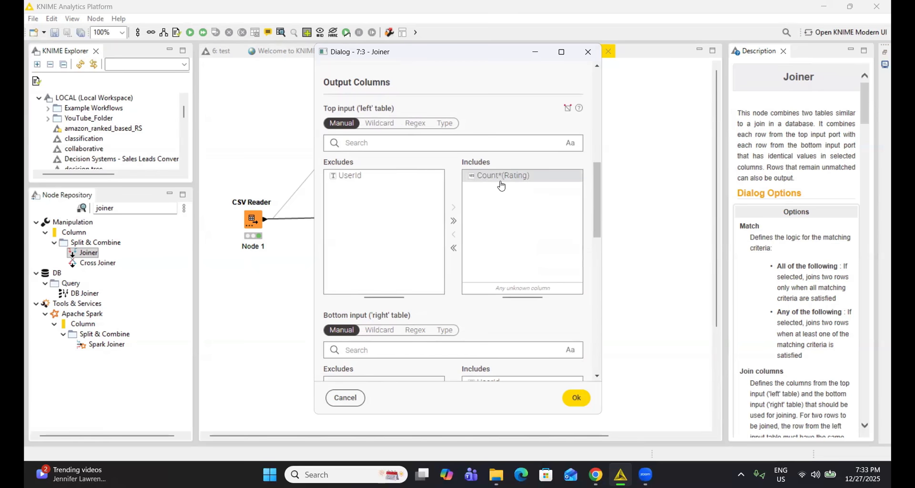
scroll(496, 205, down, 5)
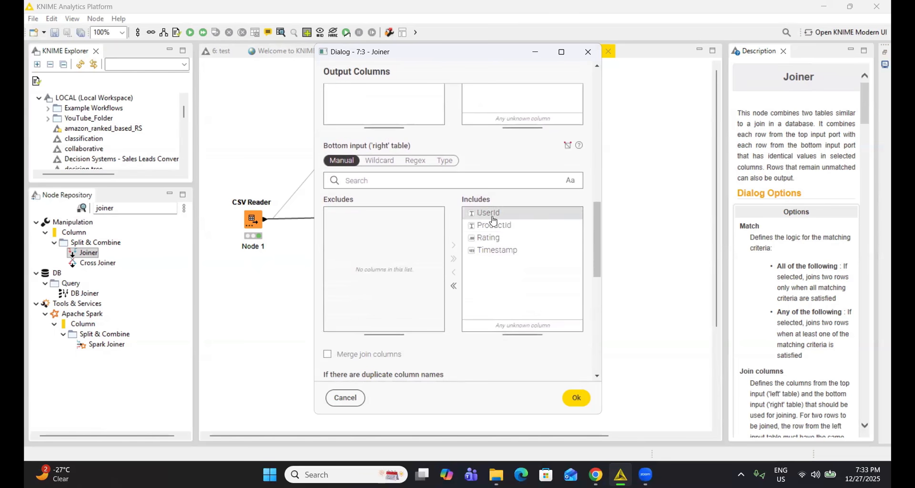
click(496, 255)
click(454, 272)
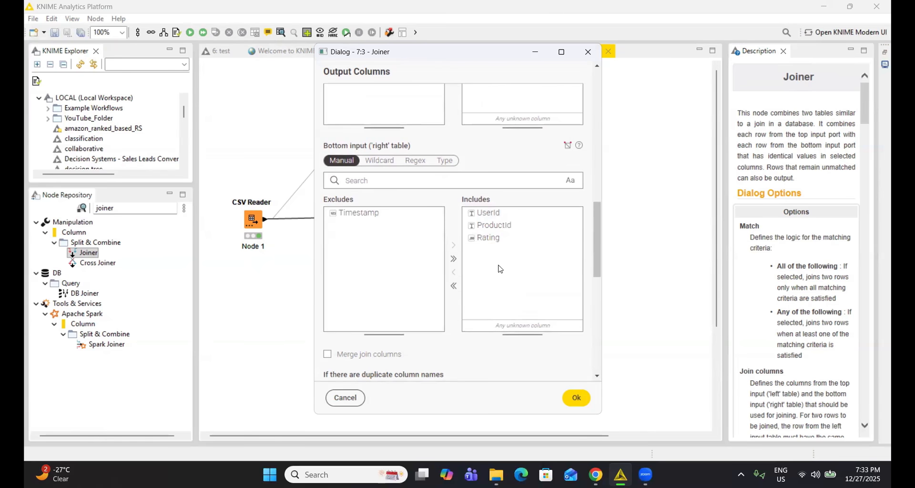
scroll(499, 269, down, 6)
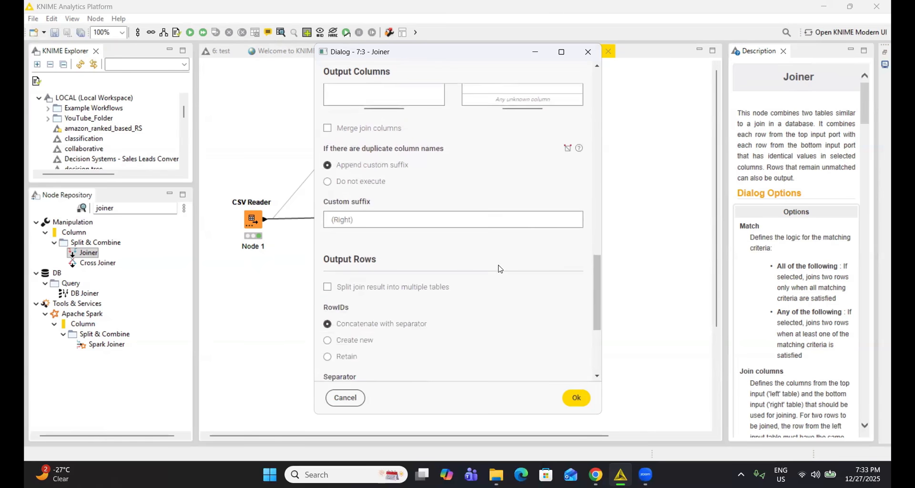
scroll(500, 264, down, 4)
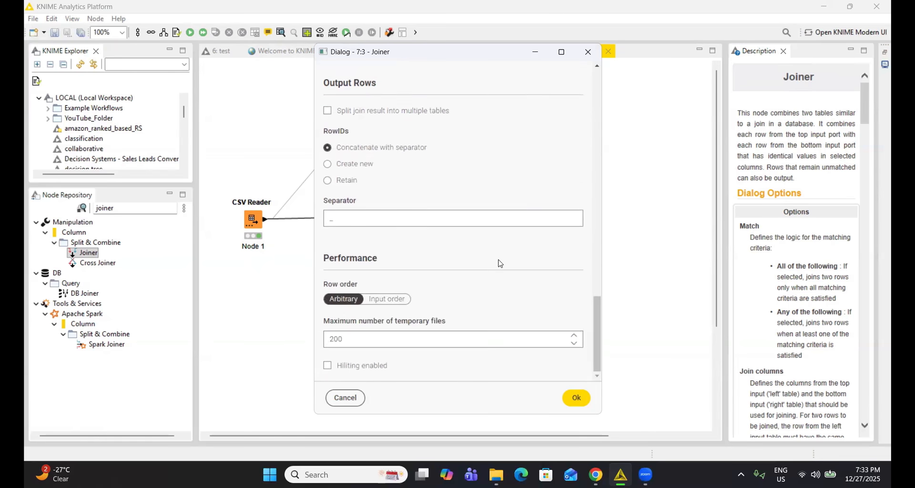
click(572, 398)
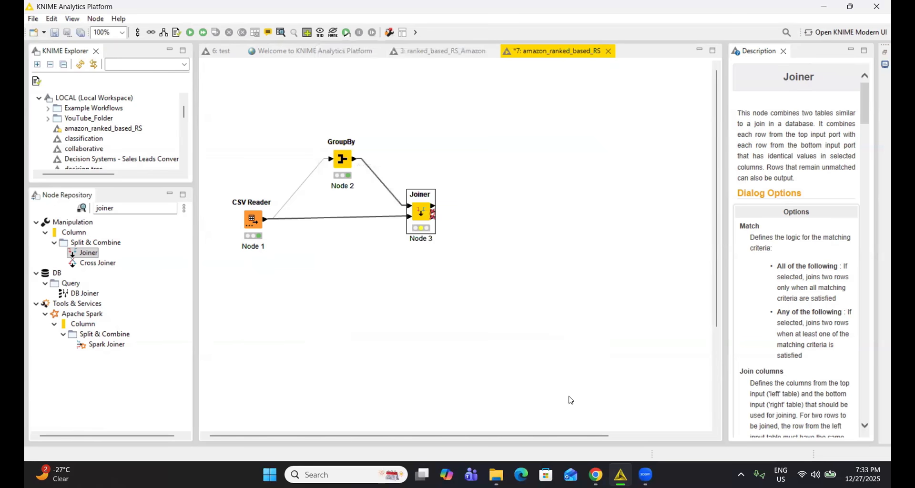
Execute the Joiner node and open its join result table.
right_click(432, 222)
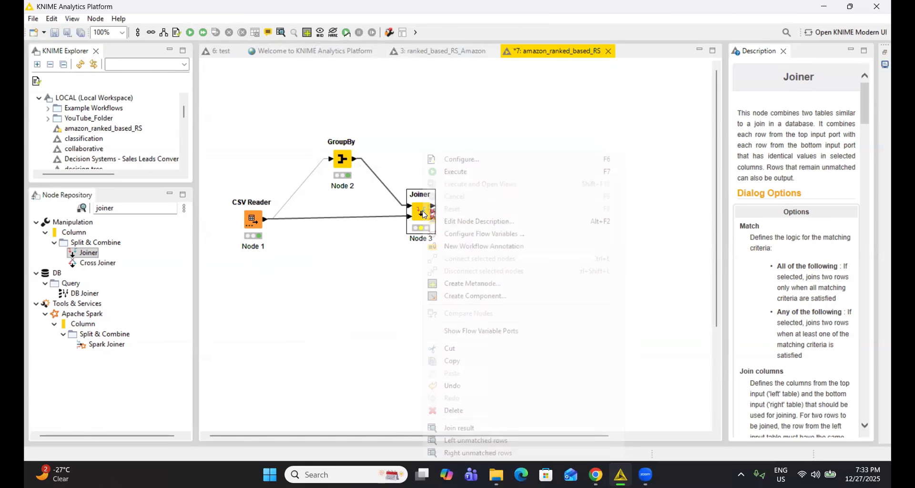
click(468, 173)
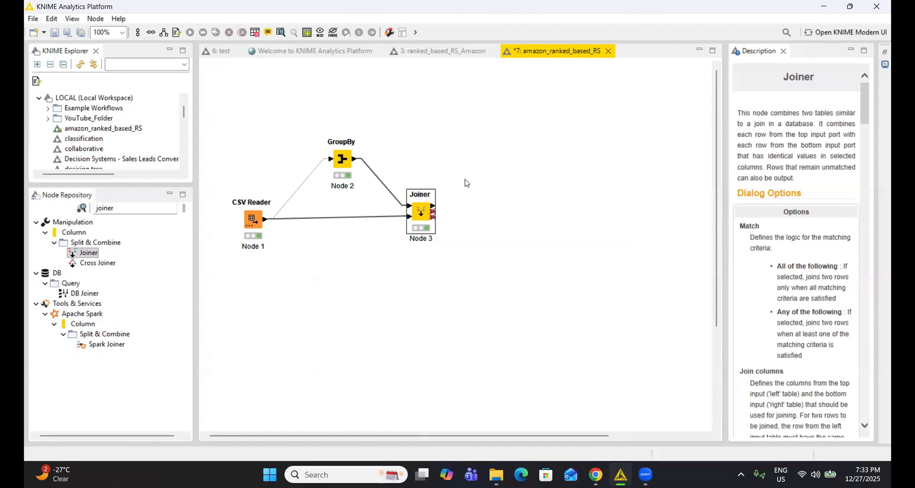
right_click(419, 216)
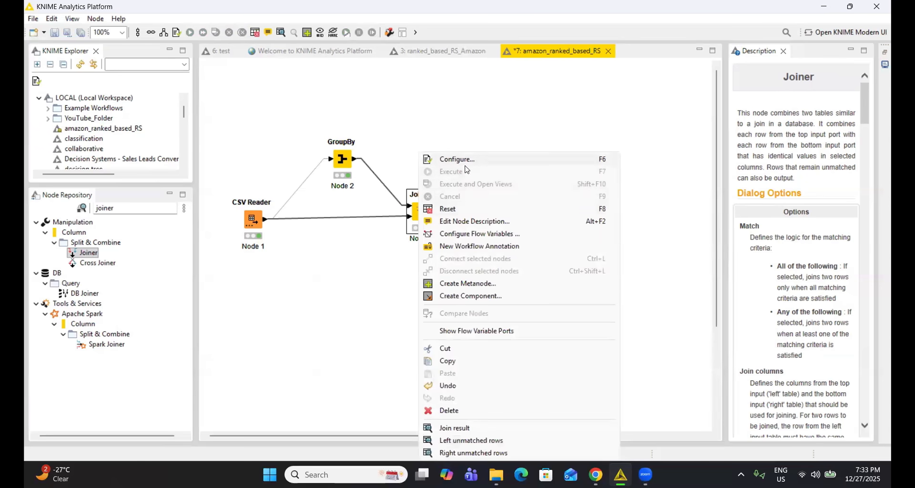
click(475, 429)
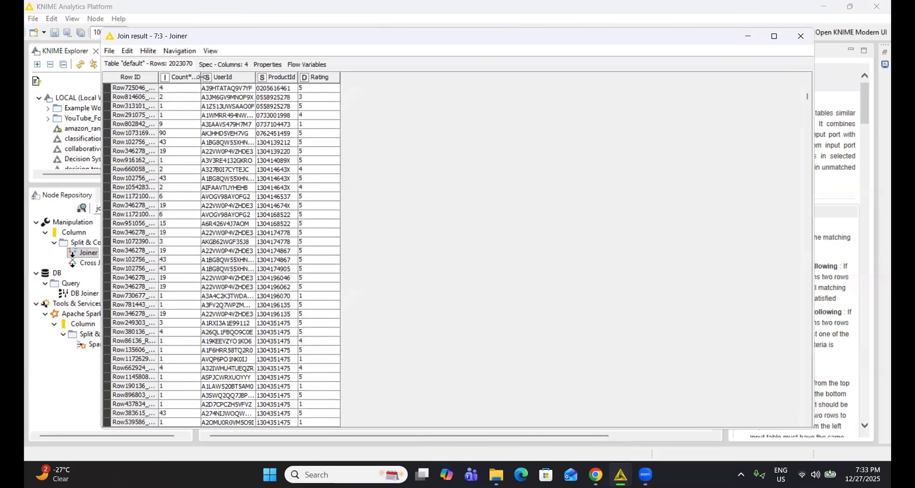
Widen the Count*(Rating) column of the join result table to examine it, and close the table.
drag(201, 77, 265, 76)
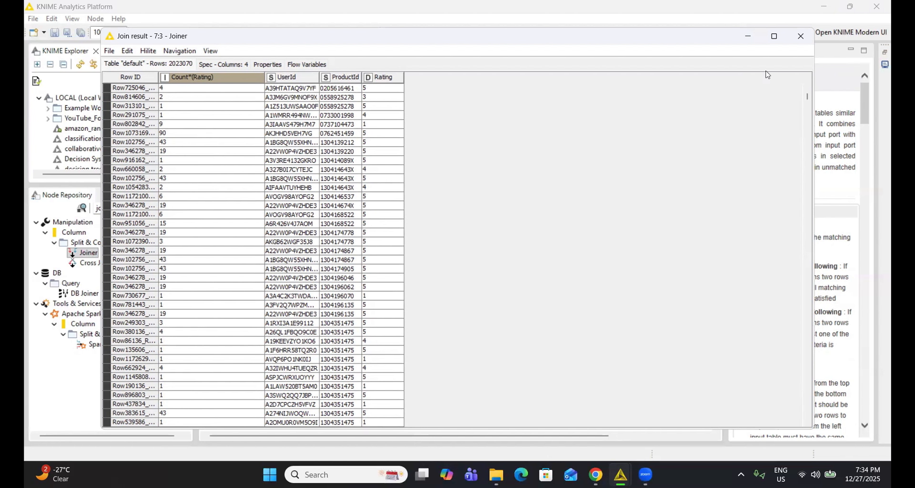
click(799, 37)
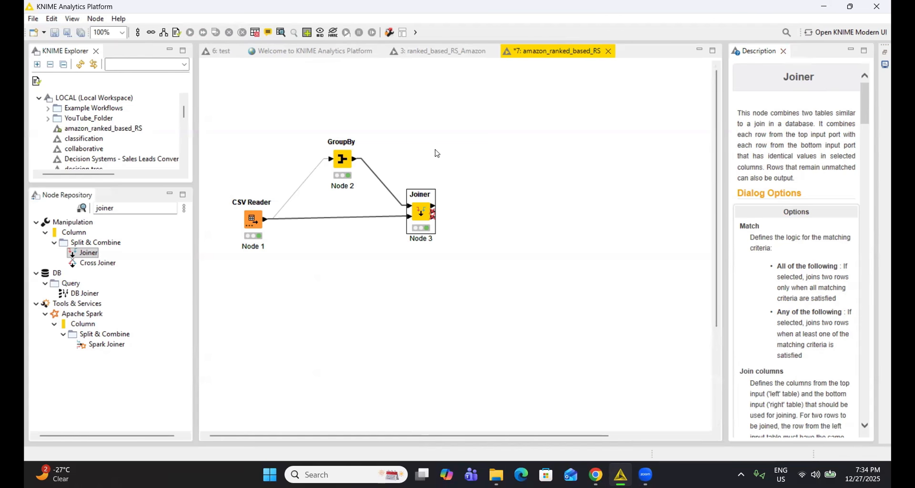
Add a second GroupBy node above the Joiner's output side and connect the Joiner's join result to it.
double_click(151, 211)
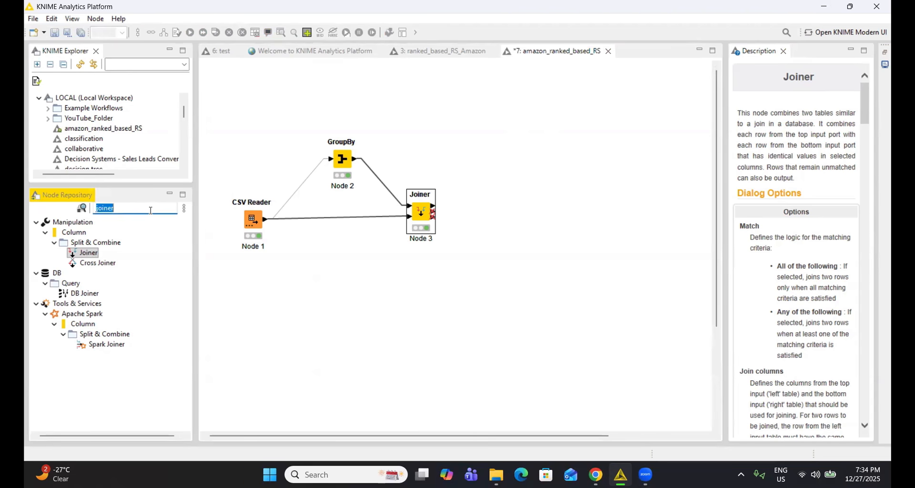
text(group)
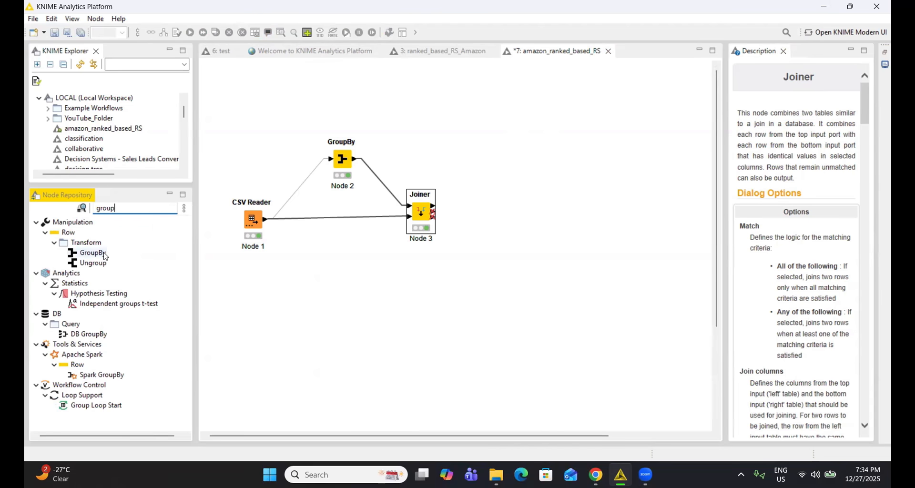
drag(89, 253, 524, 147)
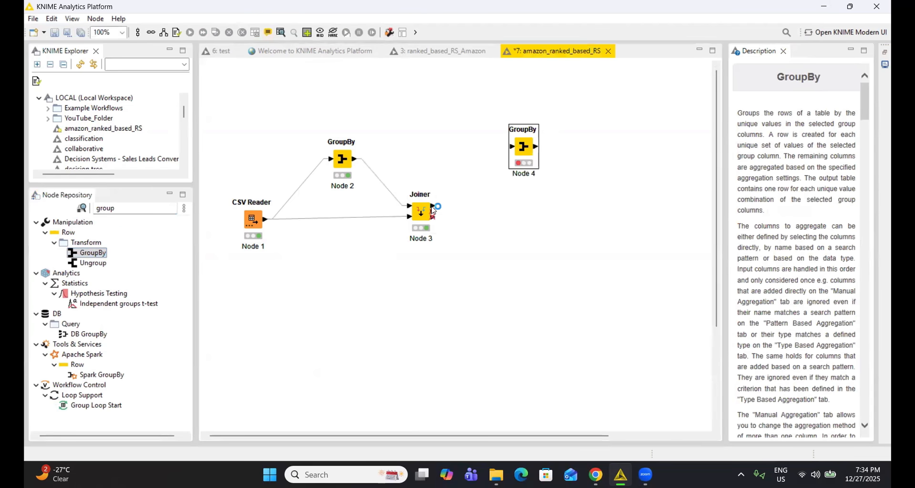
drag(435, 208, 509, 147)
Open the new GroupBy node's configuration and set ProductId as the group column.
click(523, 150)
right_click(524, 151)
click(546, 157)
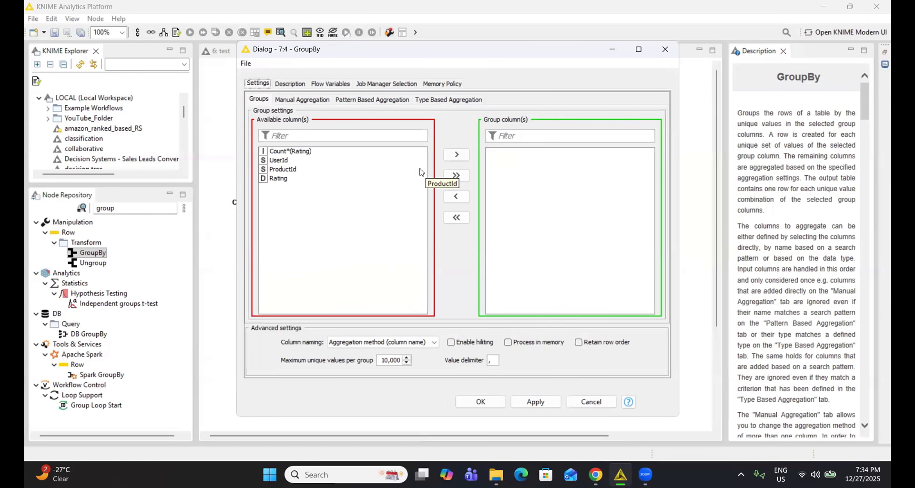
click(295, 172)
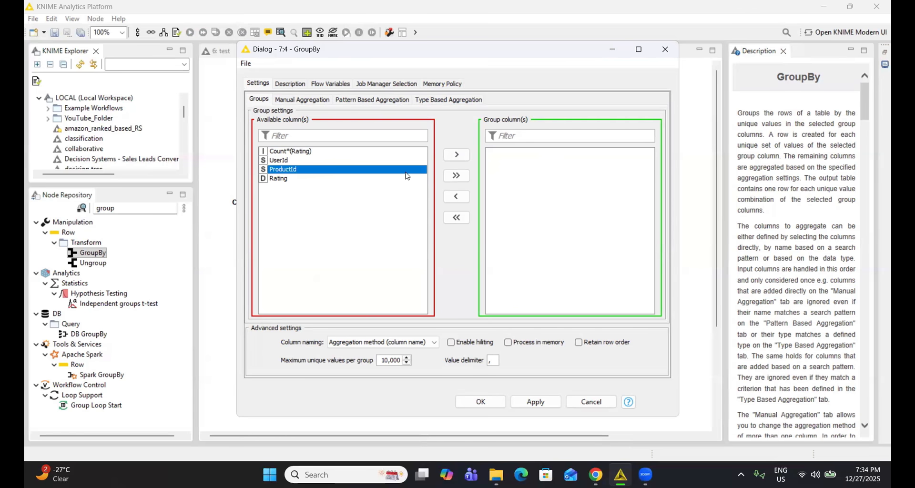
click(448, 156)
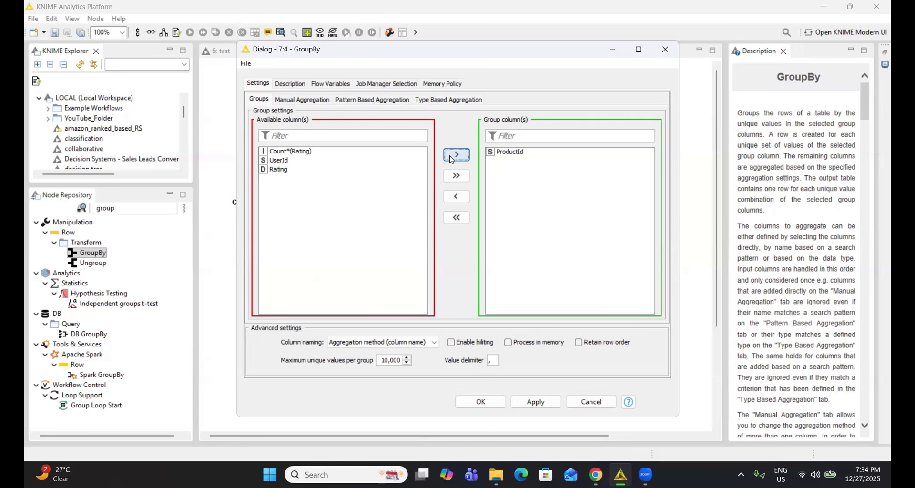
Add Rating as a manual aggregation of the GroupBy node and set its method to Count.
click(297, 101)
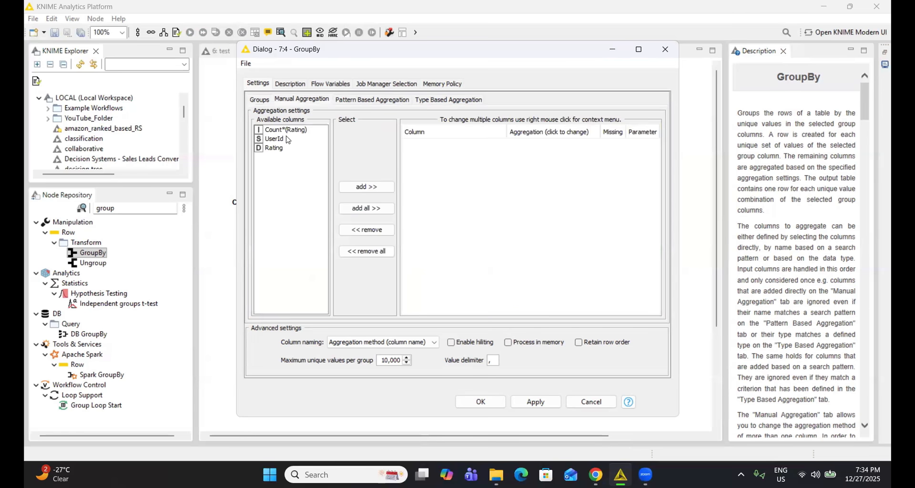
click(281, 148)
click(378, 191)
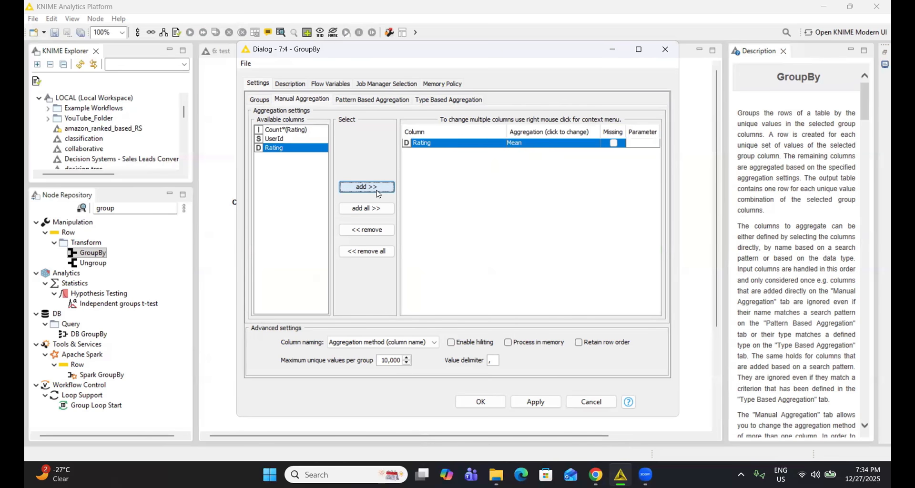
click(543, 144)
scroll(548, 171, up, 2)
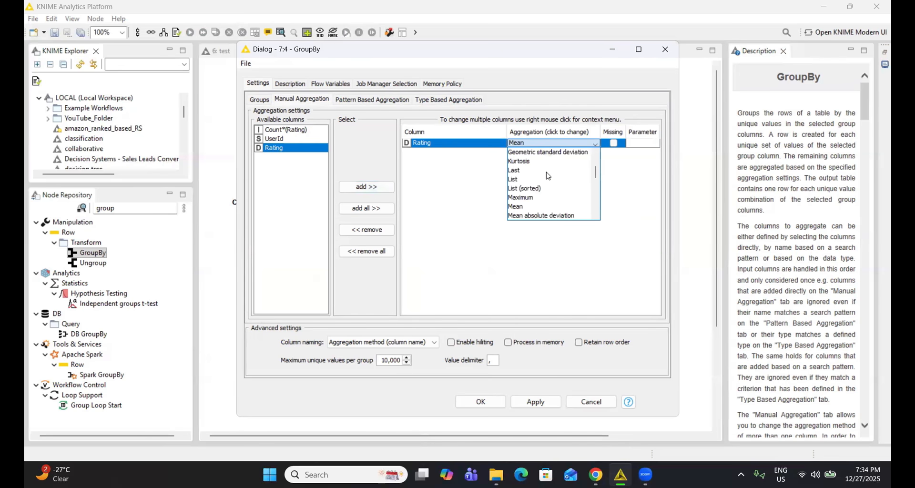
scroll(541, 196, up, 2)
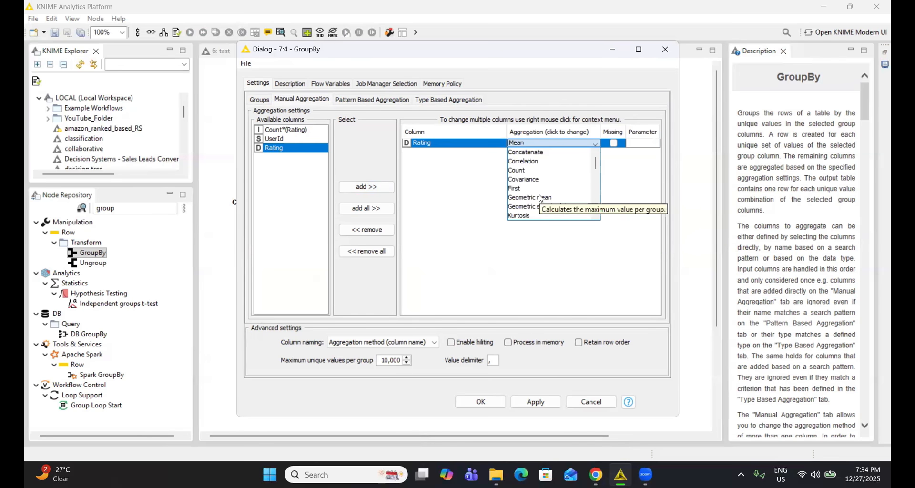
click(532, 171)
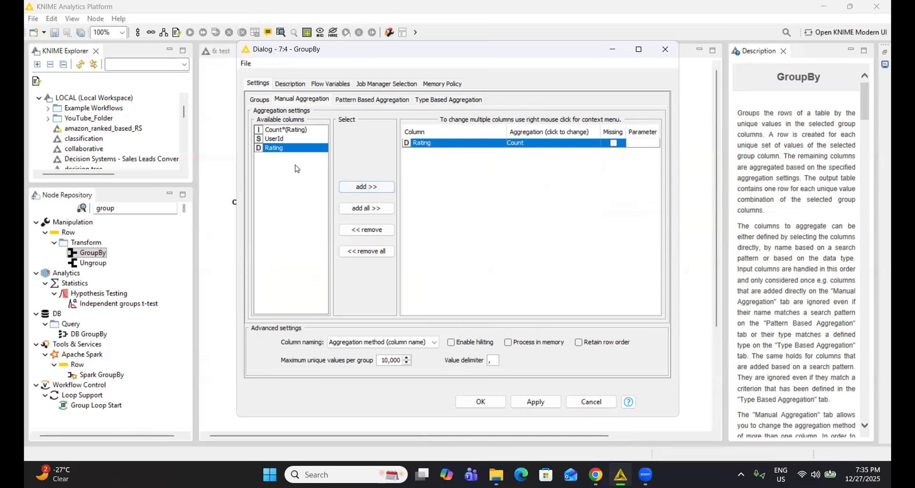
Add Rating as a second aggregation with the Mean method and accept the GroupBy configuration.
click(366, 186)
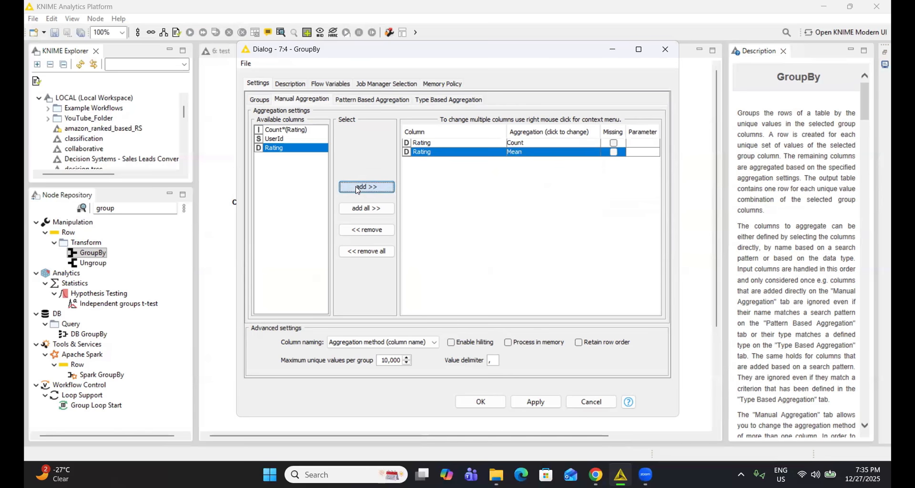
click(526, 153)
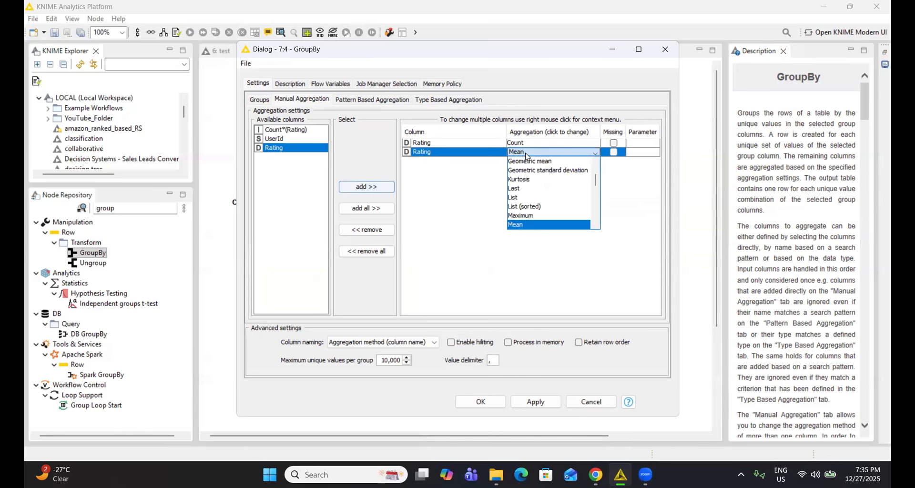
click(520, 153)
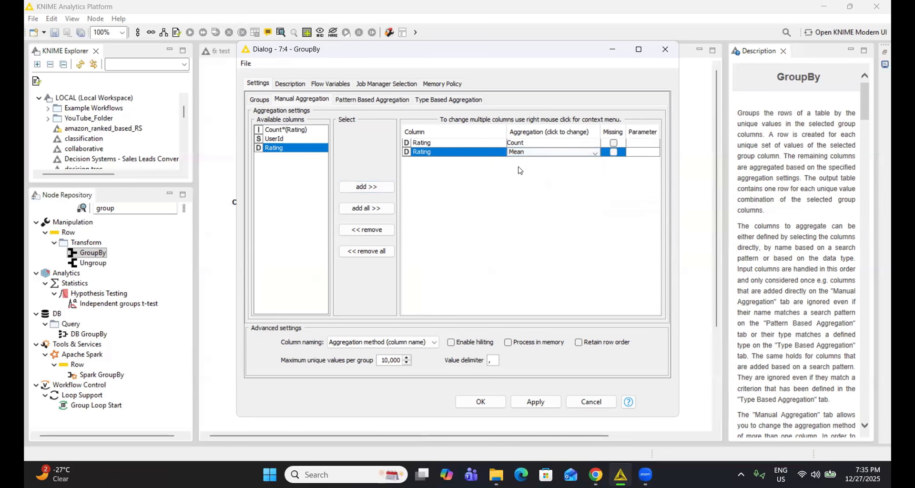
click(486, 400)
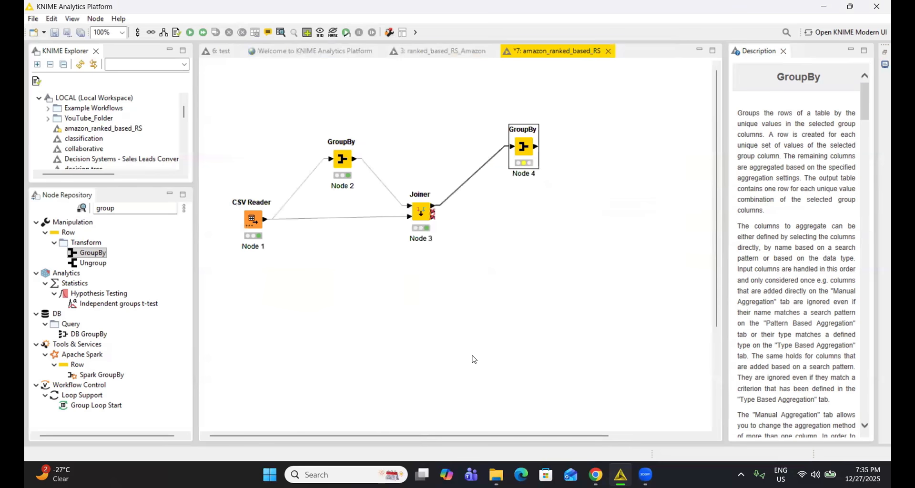
Execute the second GroupBy node and open its group table.
right_click(525, 151)
click(552, 170)
right_click(522, 149)
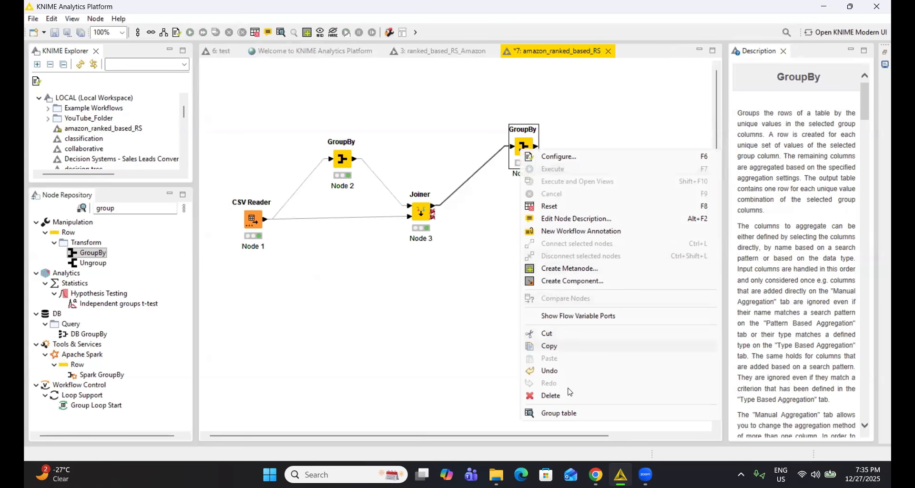
click(570, 413)
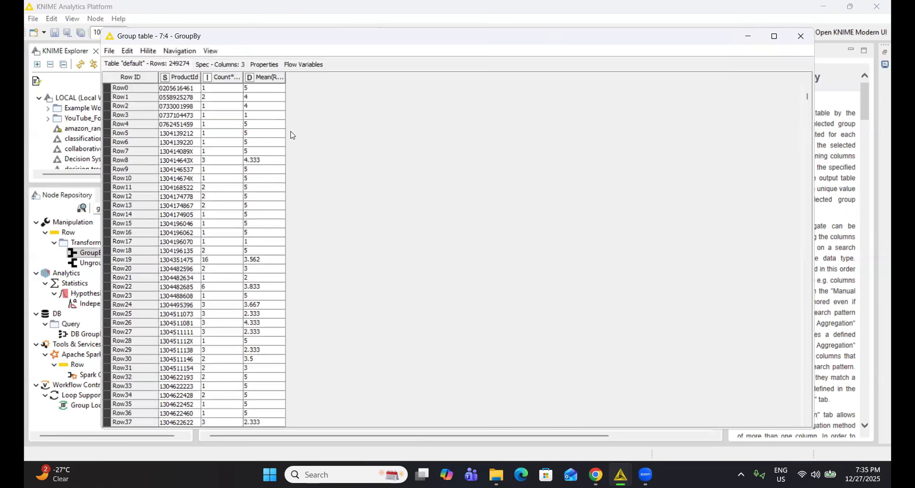
Widen the rating count and mean columns of the group table to examine them, and close the table.
drag(243, 77, 321, 77)
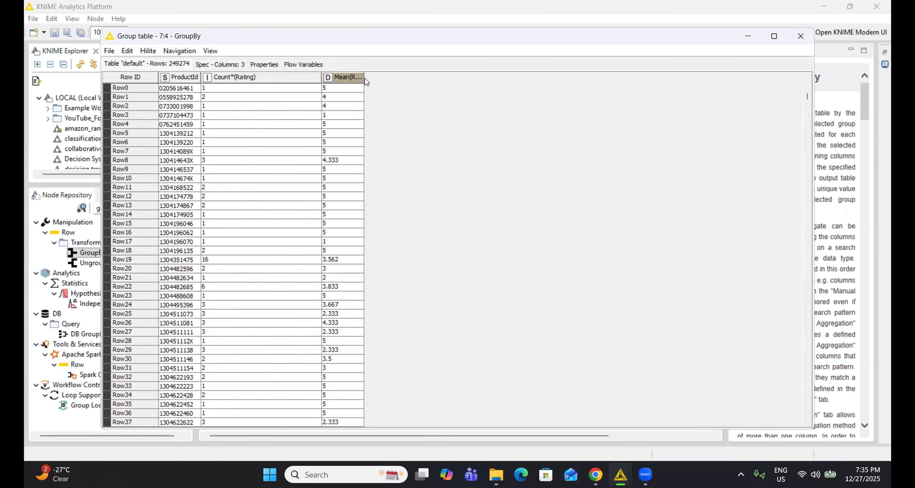
drag(364, 79, 425, 79)
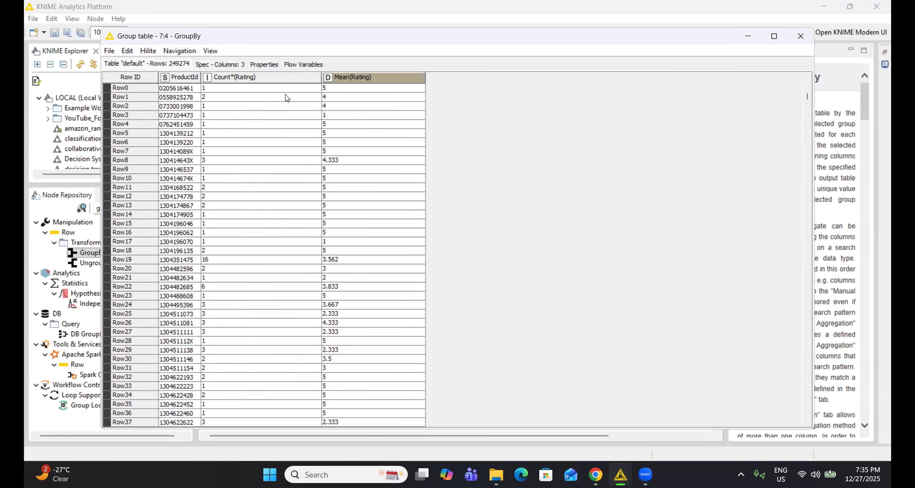
click(800, 46)
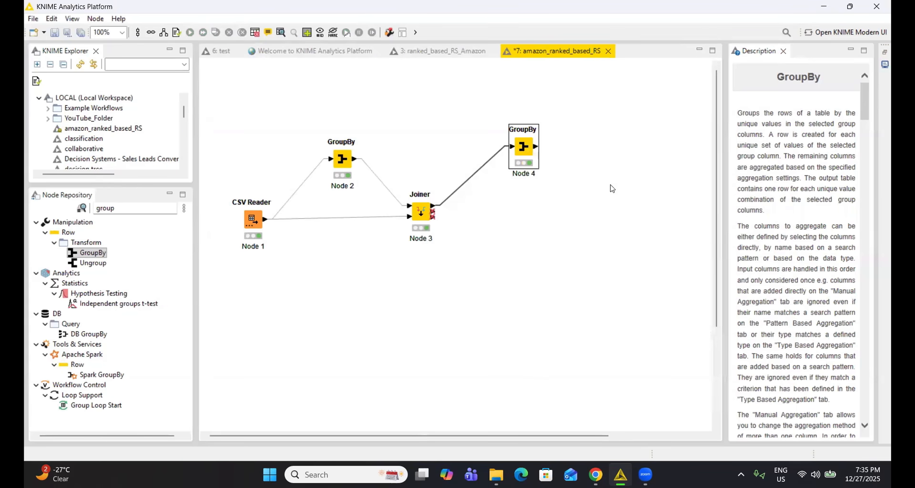
Add a second Joiner node, connecting the second GroupBy to its top input and the first Joiner's join result to its bottom input.
double_click(142, 208)
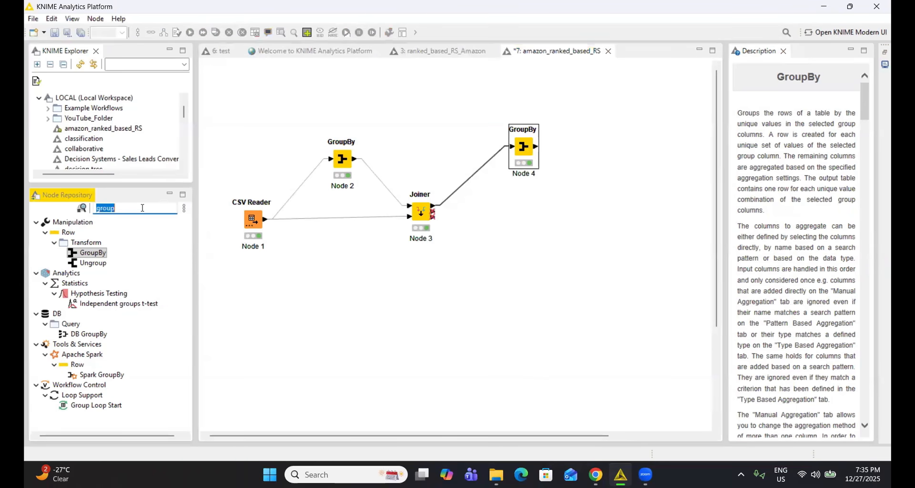
text(joine)
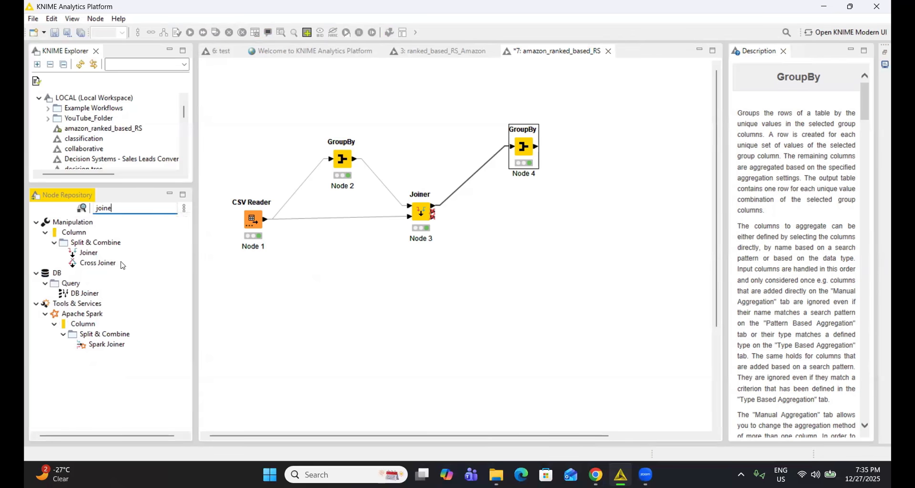
click(91, 256)
drag(106, 257, 615, 228)
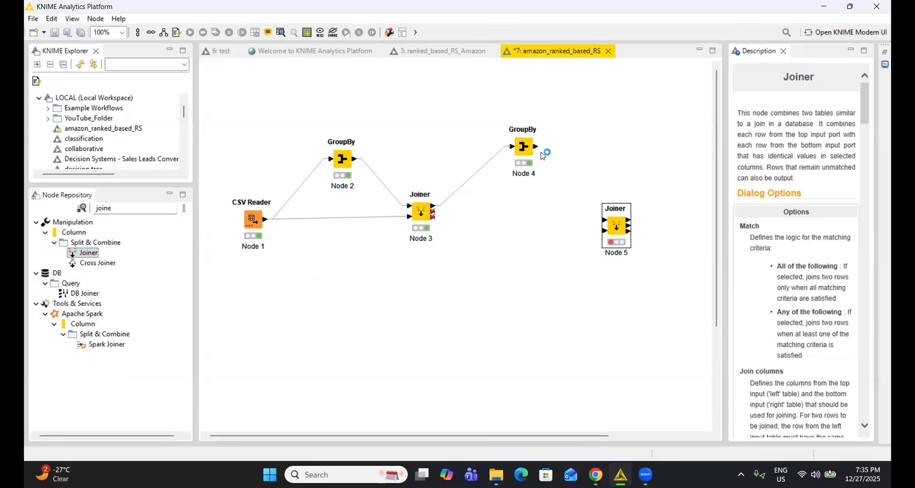
drag(537, 147, 604, 220)
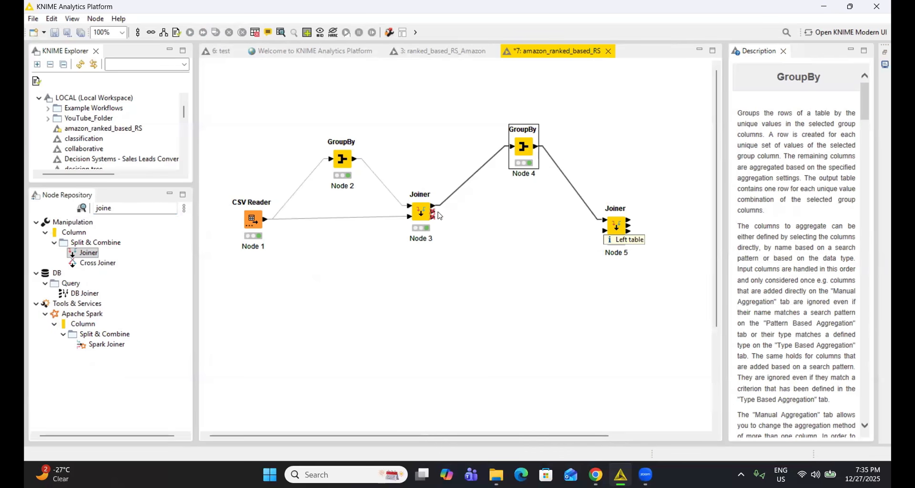
drag(432, 210, 604, 219)
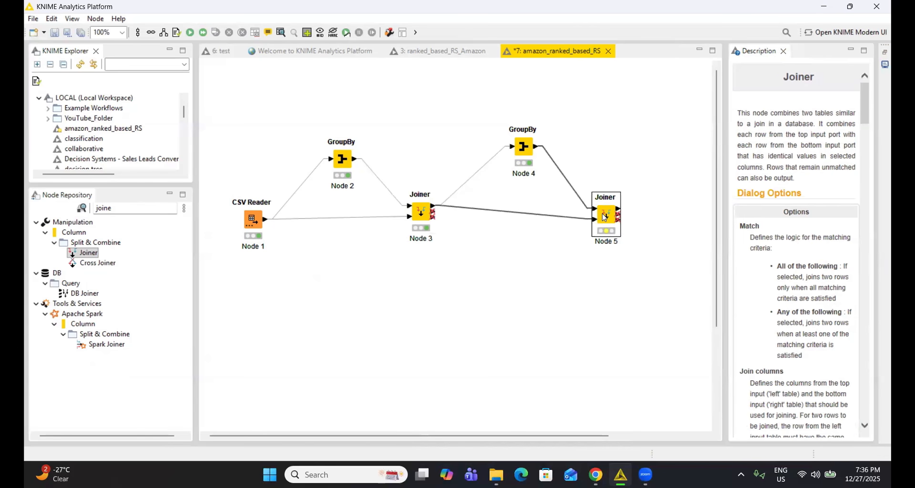
Open the second Joiner's configuration and match ProductId of the top input with ProductId of the bottom input.
right_click(604, 217)
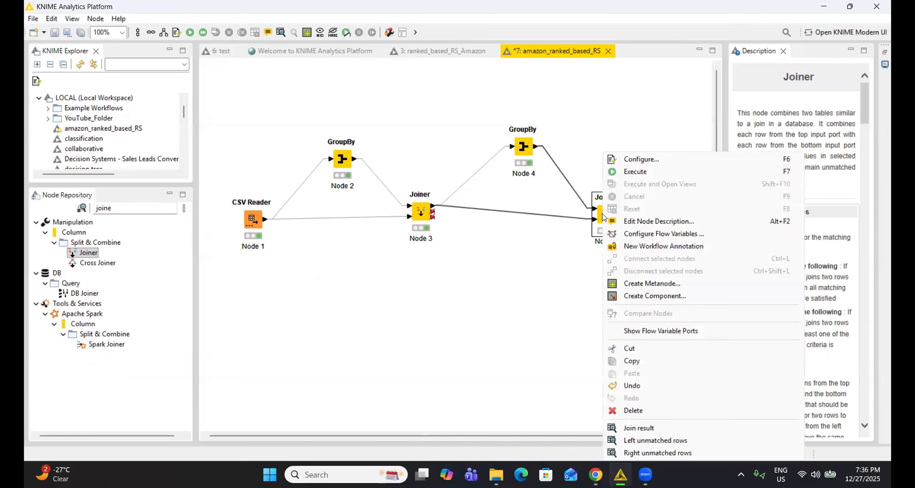
click(632, 160)
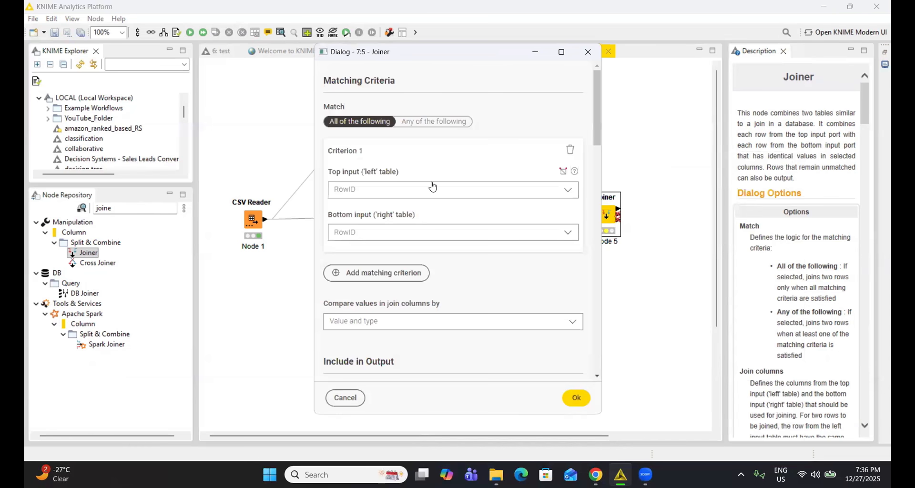
click(393, 190)
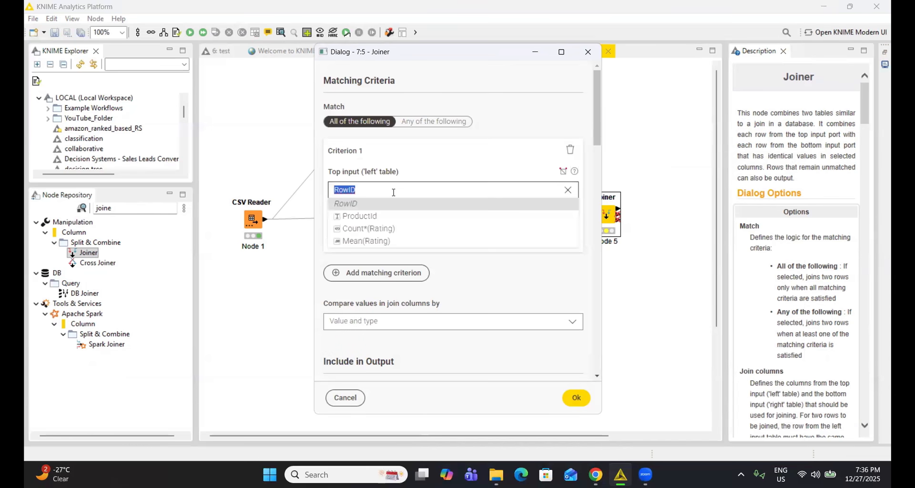
click(395, 217)
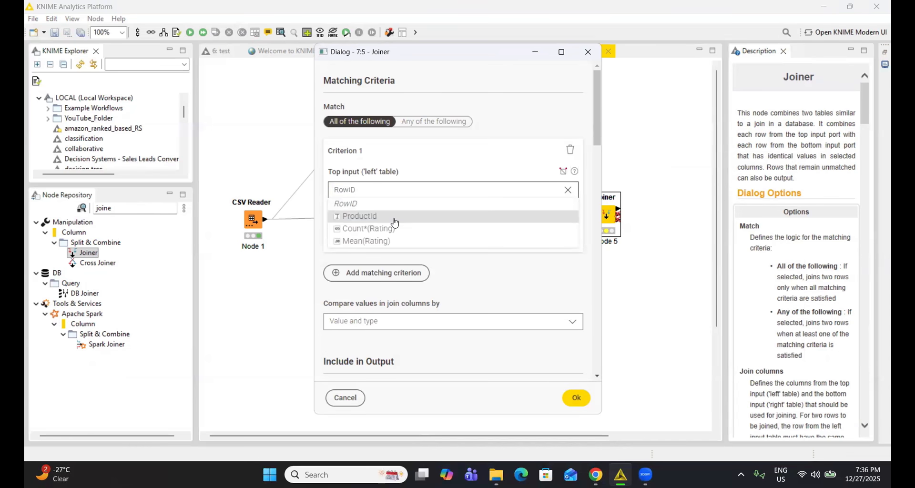
click(402, 232)
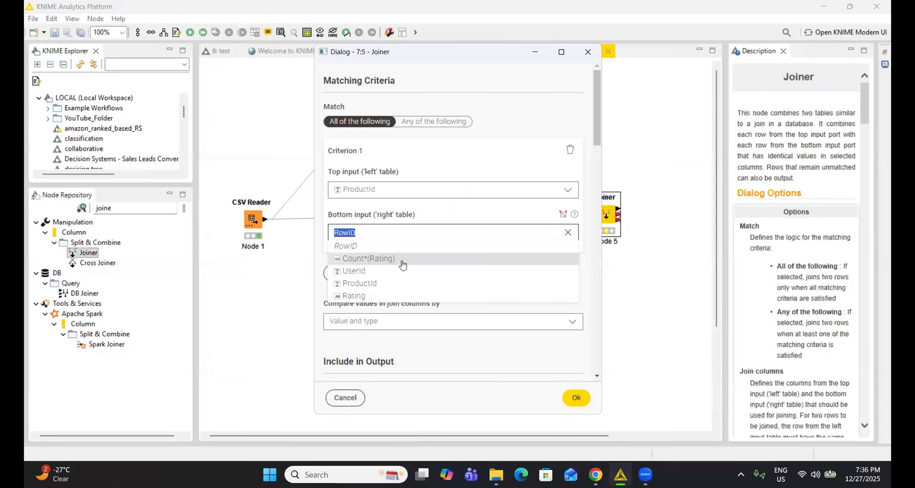
click(406, 281)
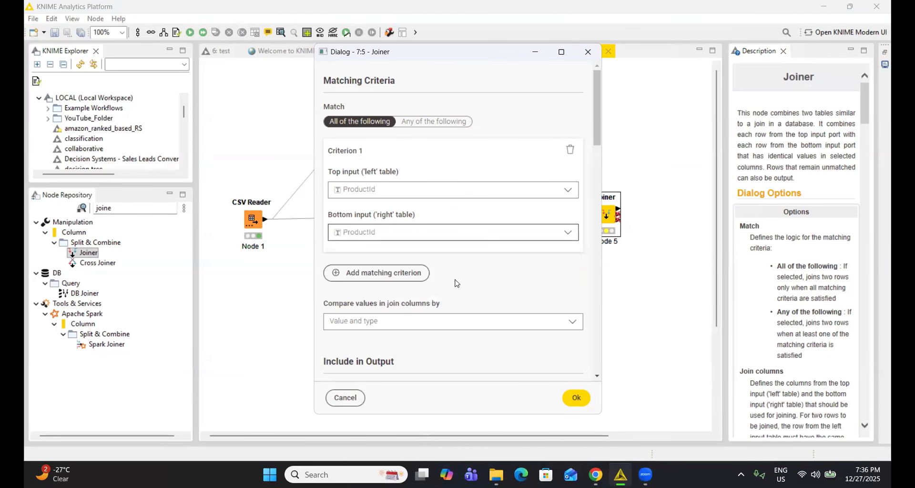
Include left and right unmatched rows in the second Joiner's output in addition to the matching rows.
scroll(362, 267, down, 4)
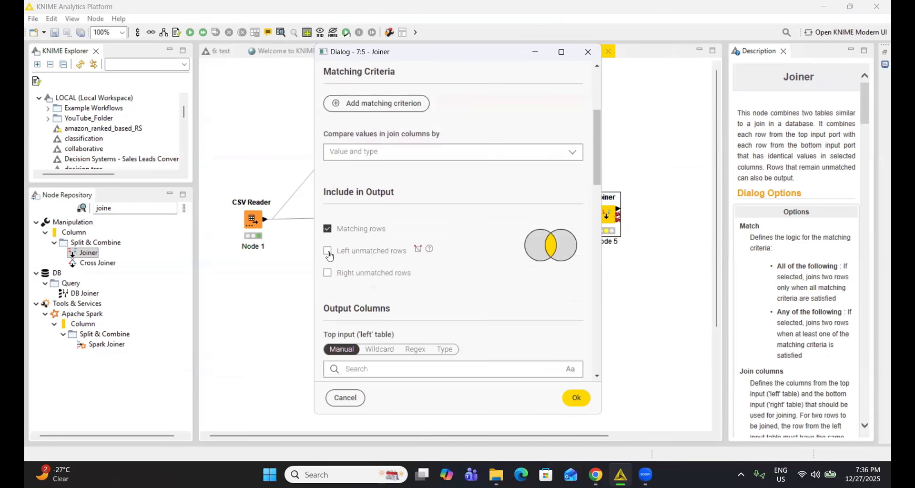
click(328, 250)
click(327, 273)
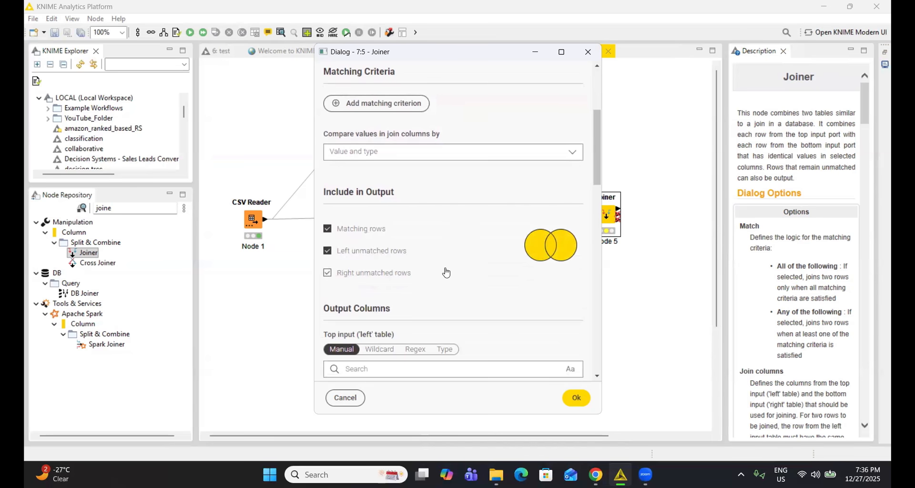
scroll(446, 272, down, 3)
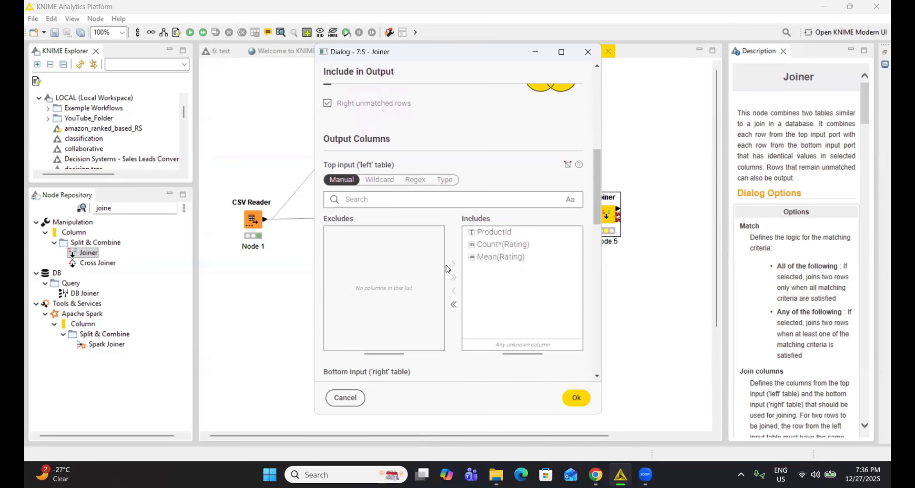
Exclude the top input's ProductId from the second Joiner's output columns, review the remaining settings, and apply the configuration.
click(487, 233)
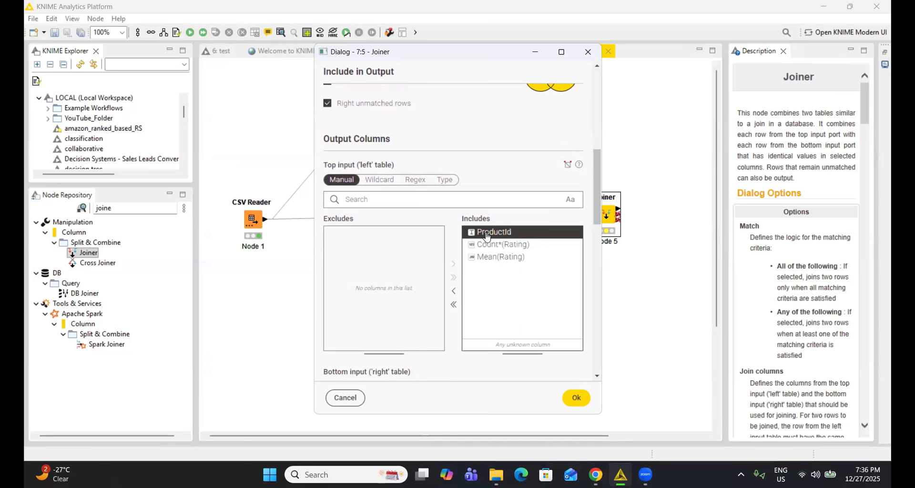
click(456, 291)
scroll(491, 272, down, 2)
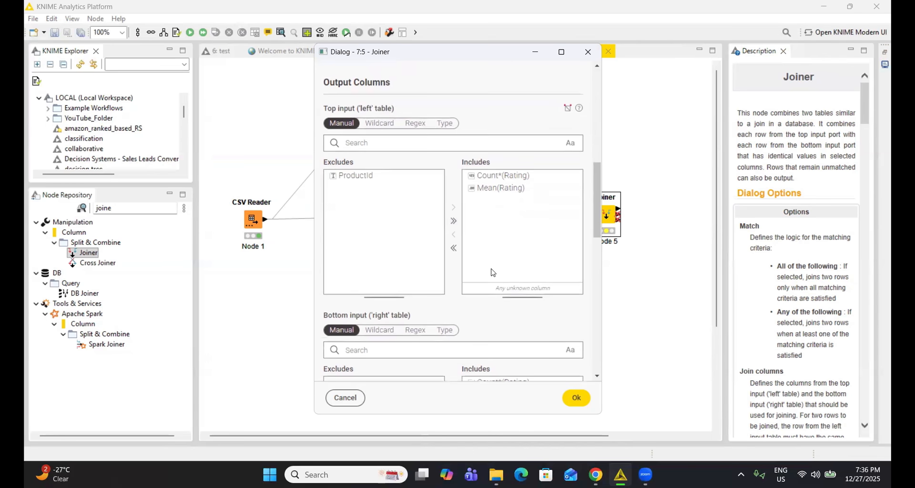
scroll(492, 272, down, 4)
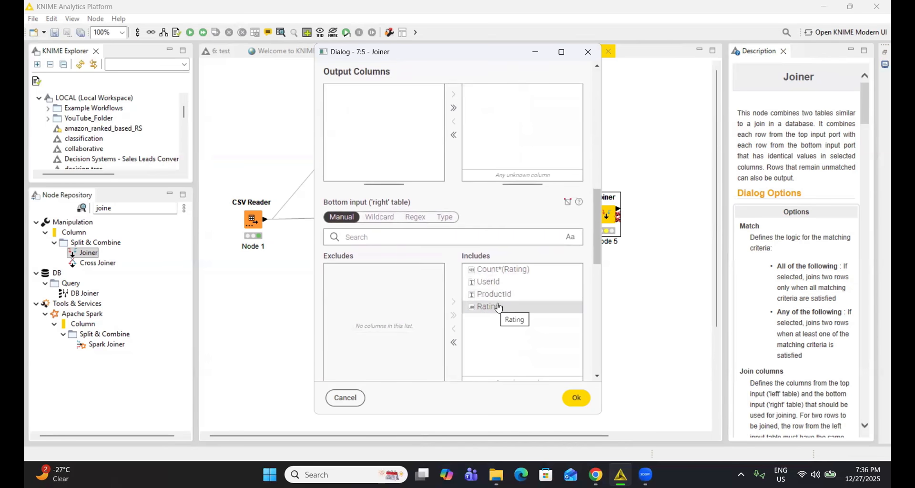
scroll(499, 307, down, 8)
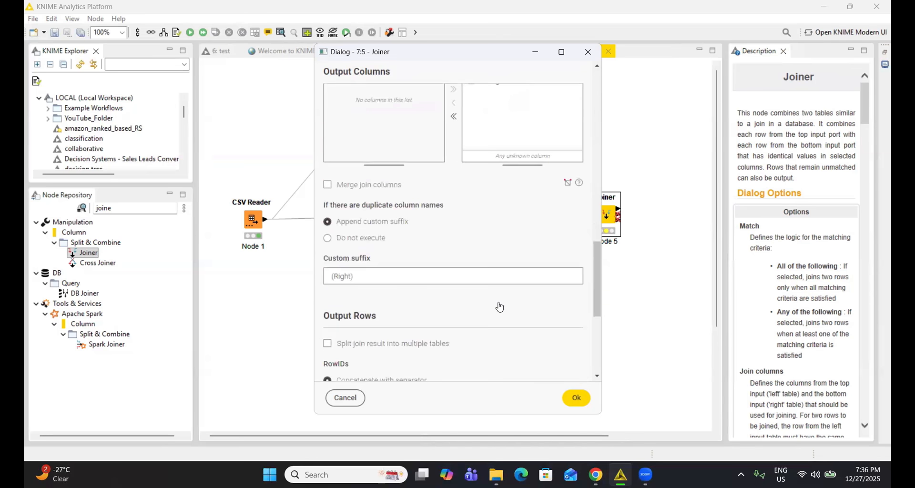
scroll(483, 294, down, 4)
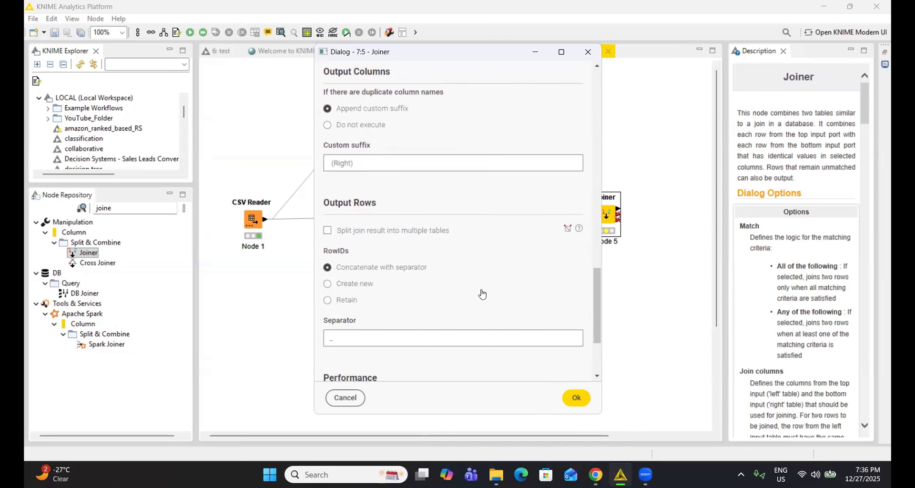
scroll(482, 294, down, 2)
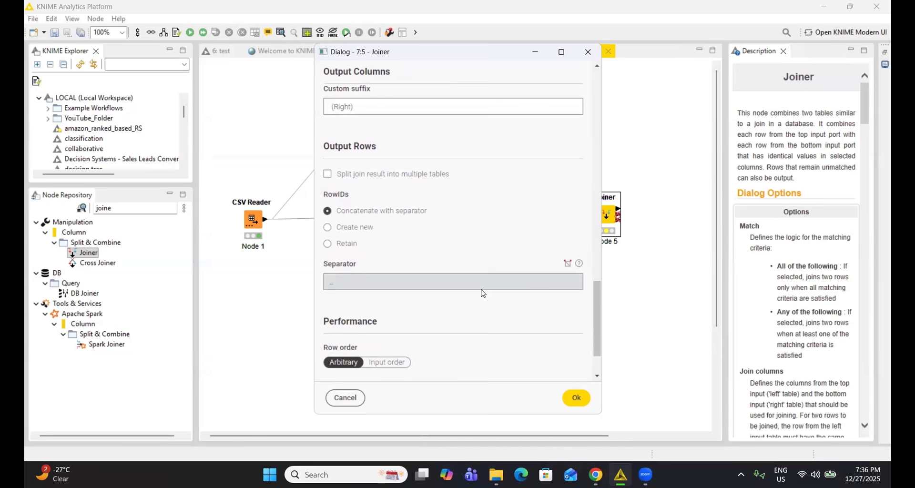
scroll(477, 284, down, 2)
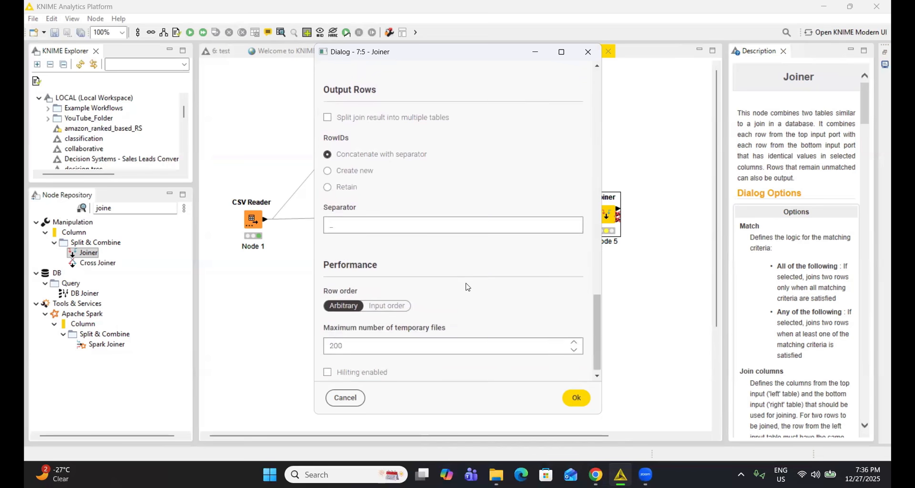
click(575, 397)
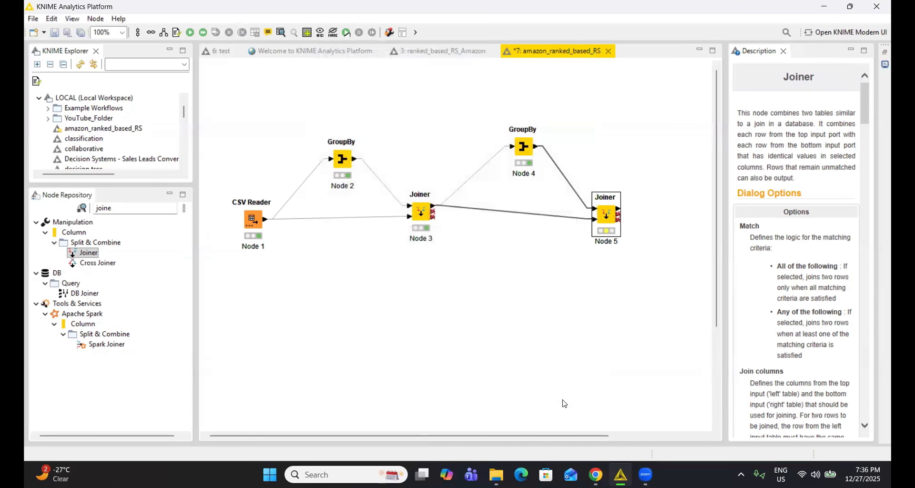
Execute the second Joiner, examine its join result with the rating count and mean columns widened, and close the table.
right_click(613, 217)
click(655, 173)
right_click(604, 216)
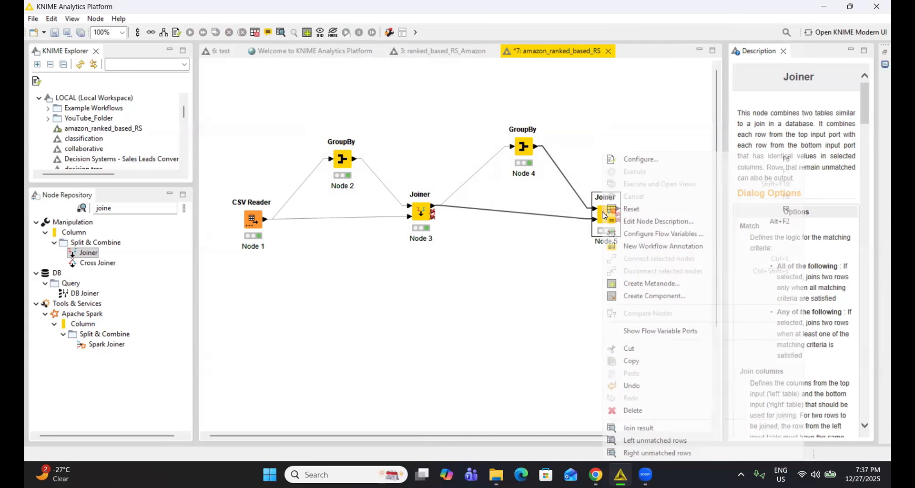
click(661, 429)
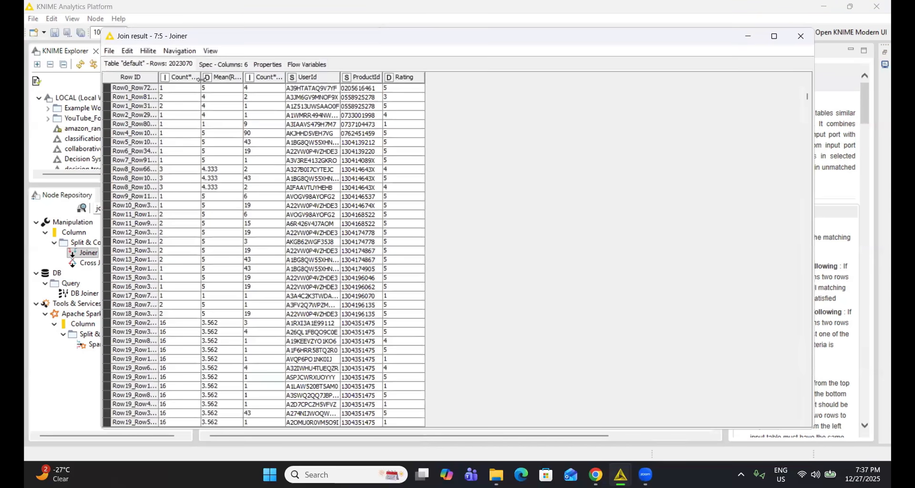
drag(200, 80, 389, 76)
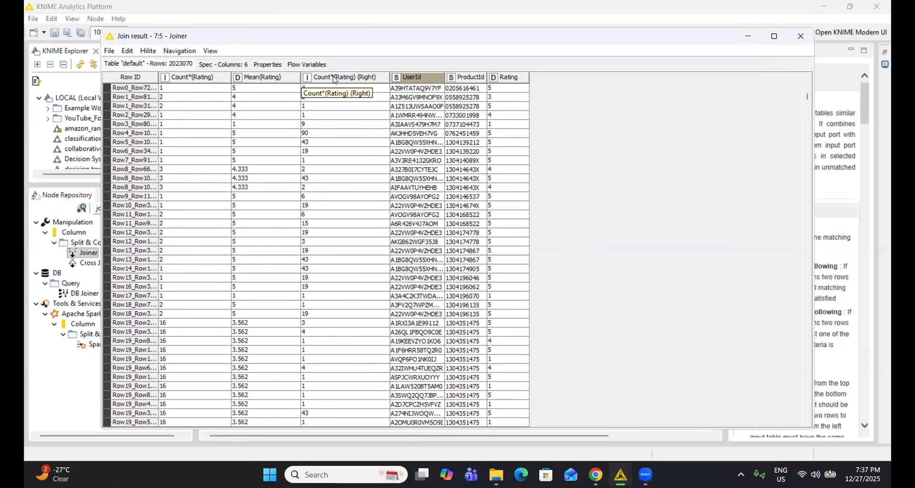
click(800, 37)
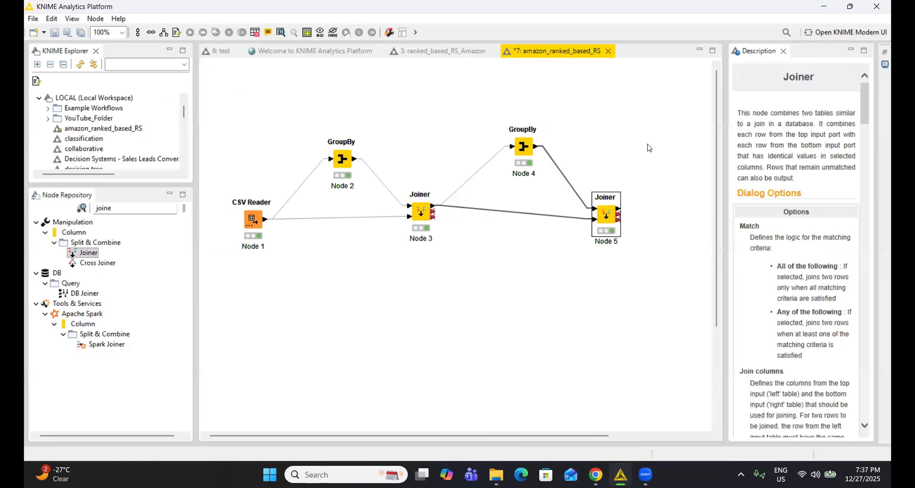
Add a Row Filter node after the second Joiner and connect the Joiner's join result to its input.
click(119, 207)
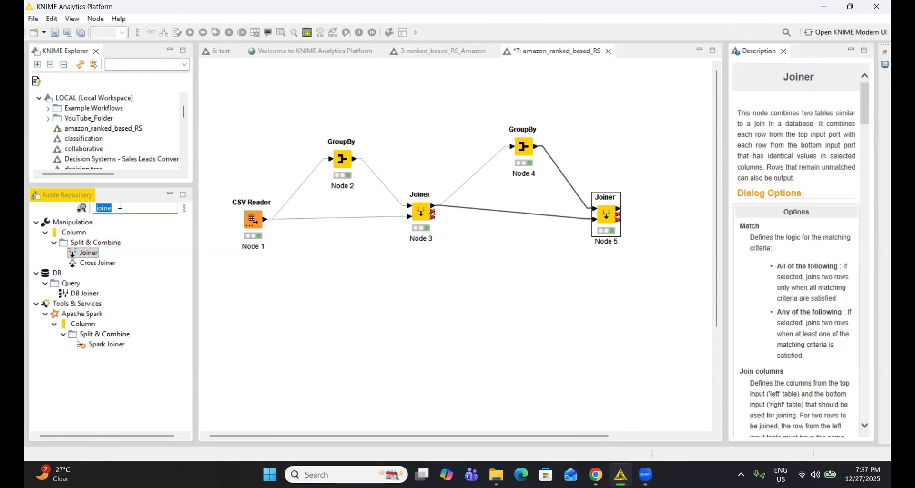
text(row)
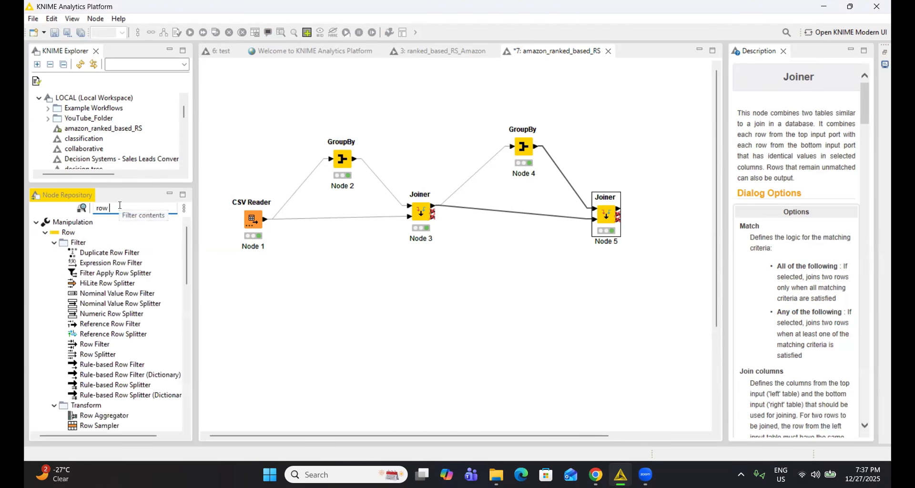
text( fil)
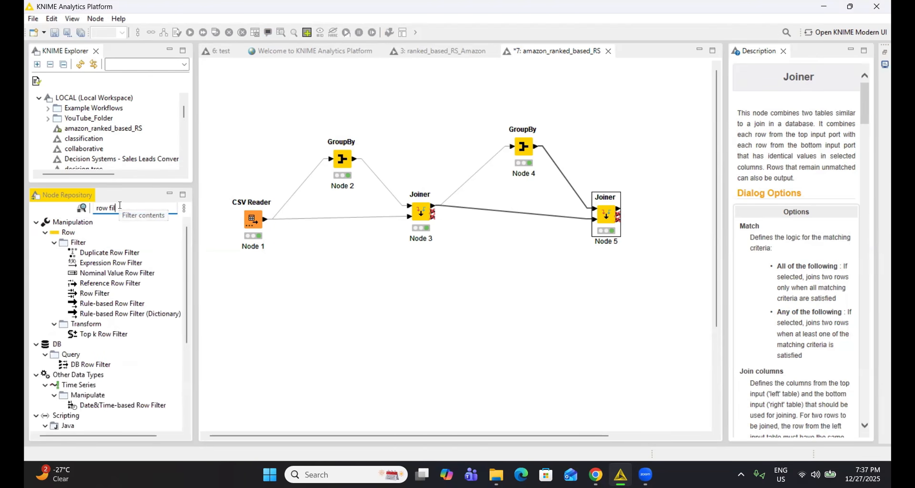
text(ter)
drag(91, 293, 682, 217)
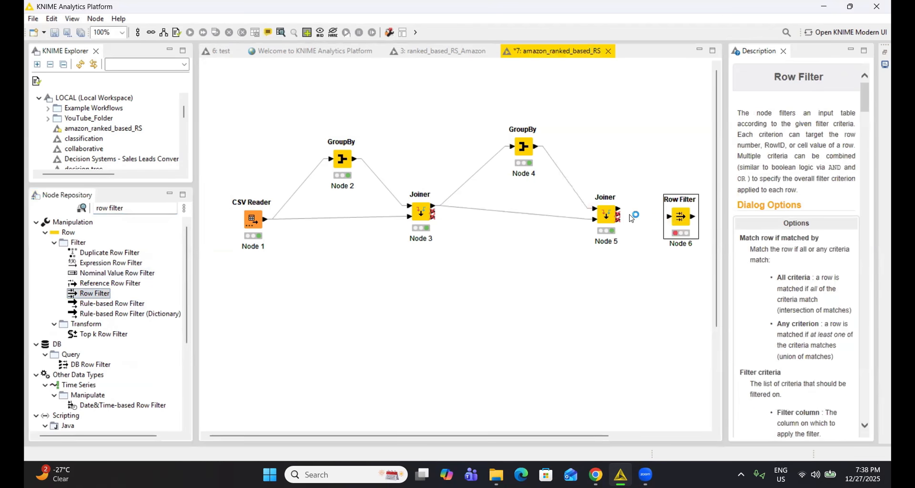
drag(619, 209, 662, 215)
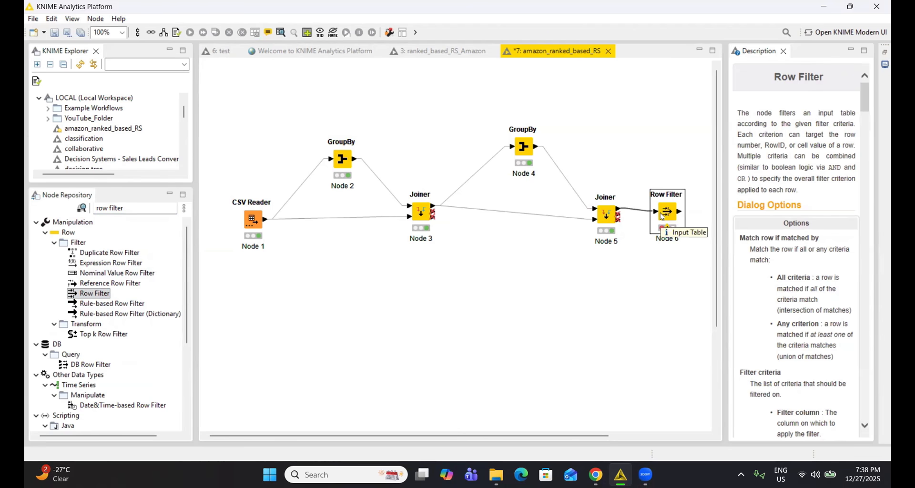
Configure the Row Filter with a first criterion: Count*(Rating) Greater than or equal to 100.
right_click(663, 216)
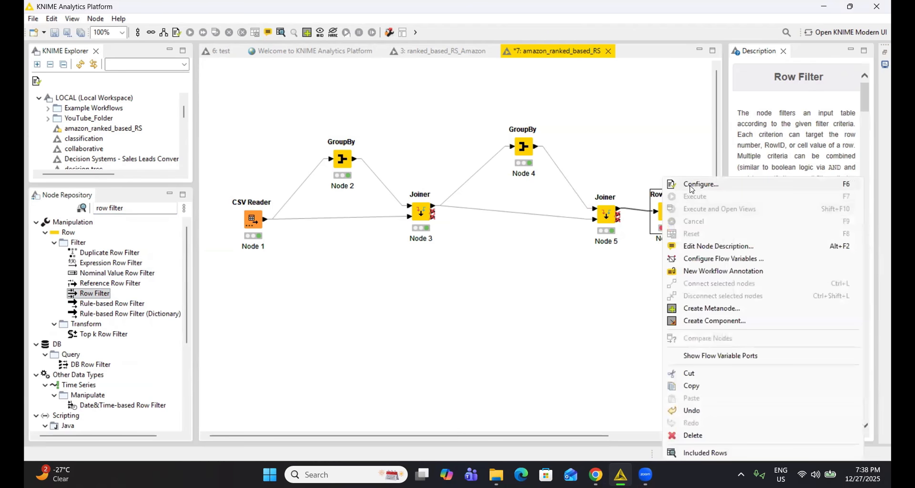
click(685, 186)
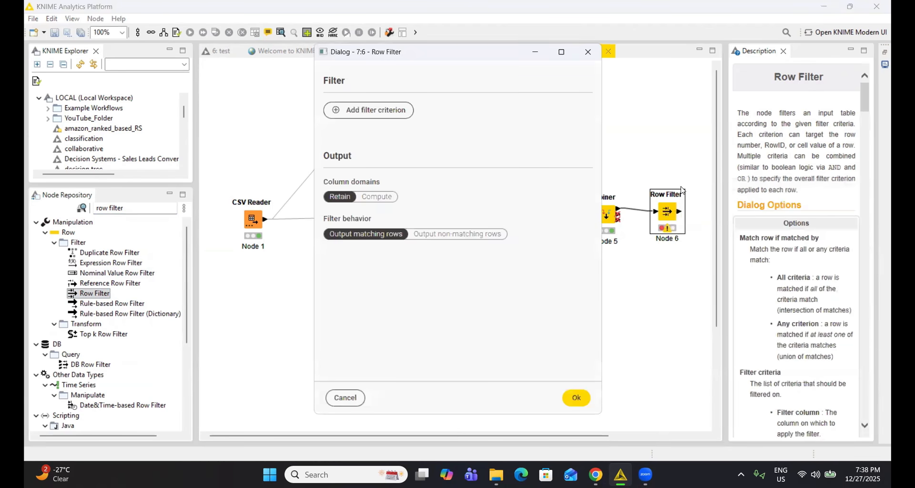
click(370, 115)
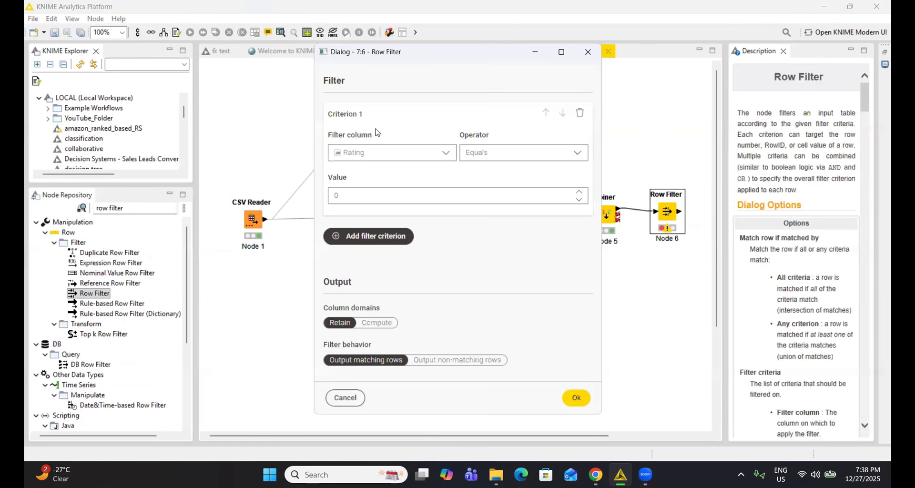
click(445, 156)
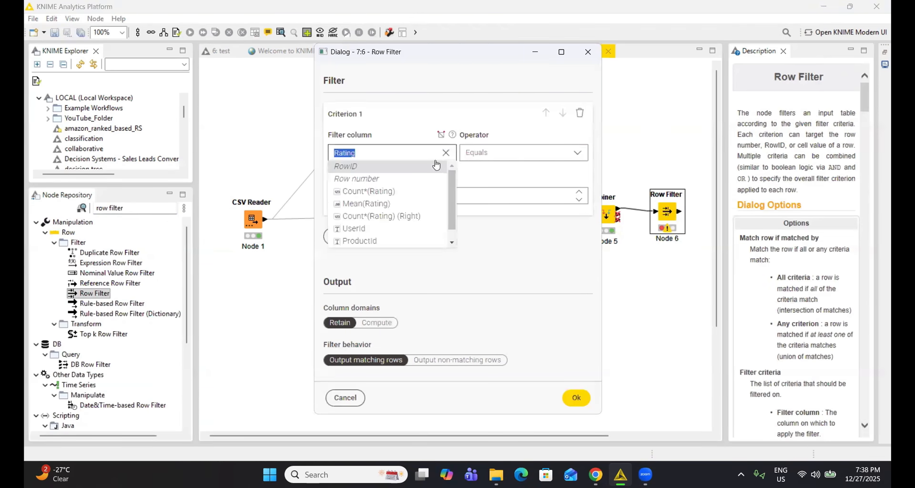
click(413, 191)
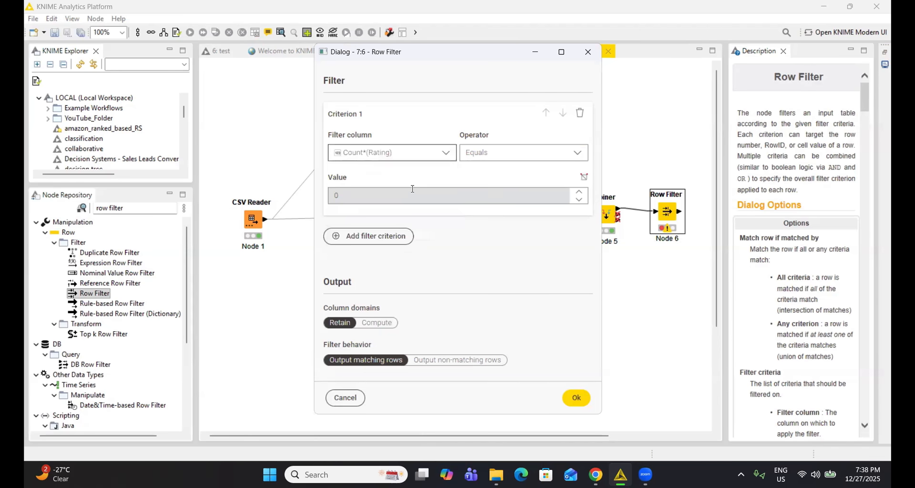
click(560, 154)
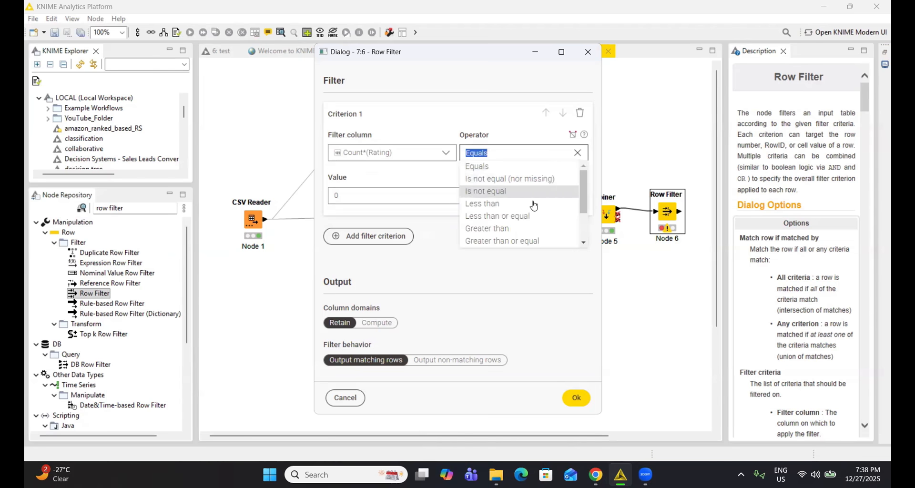
click(525, 242)
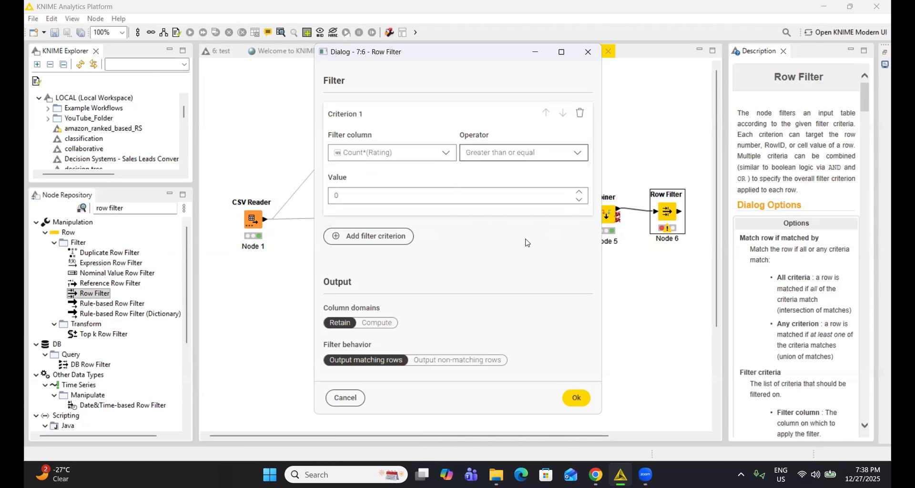
click(416, 199)
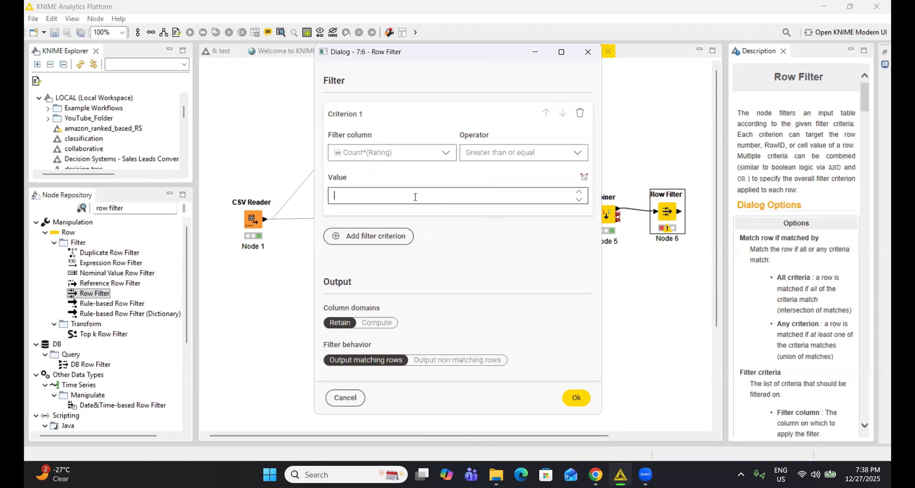
text(100)
Add a second filter criterion, Count*(Rating) (Right) Greater than or equal to 100, and apply the Row Filter configuration.
click(383, 243)
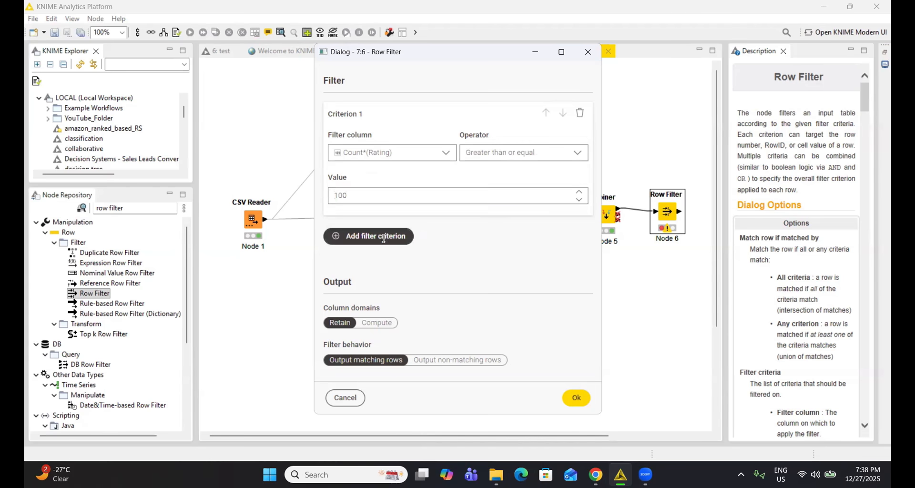
scroll(418, 261, down, 2)
click(419, 257)
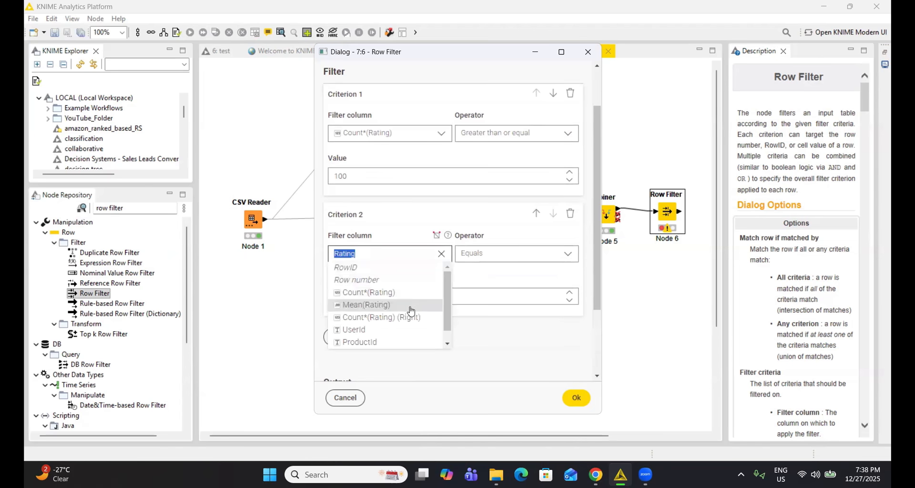
click(410, 318)
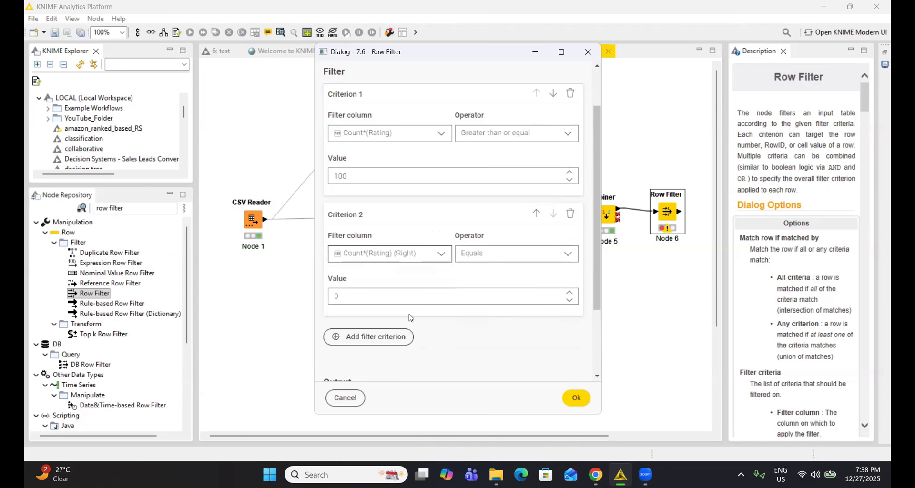
click(498, 254)
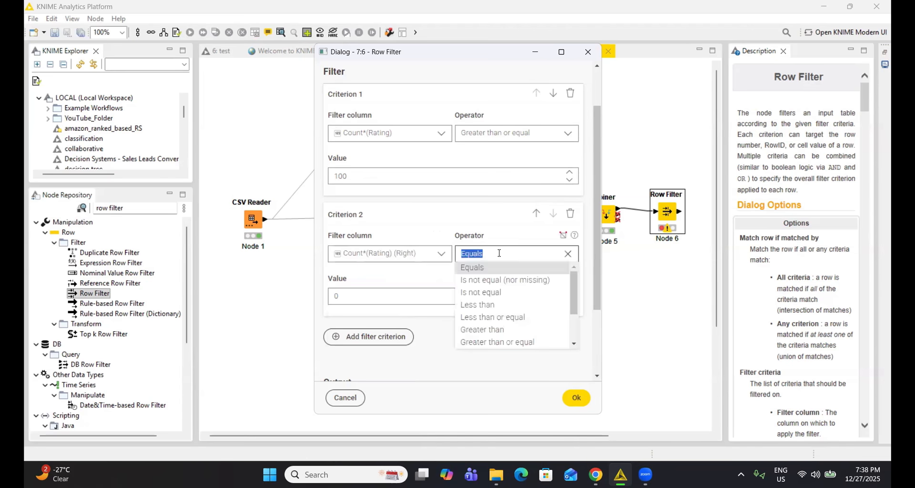
click(508, 342)
click(398, 295)
text(100)
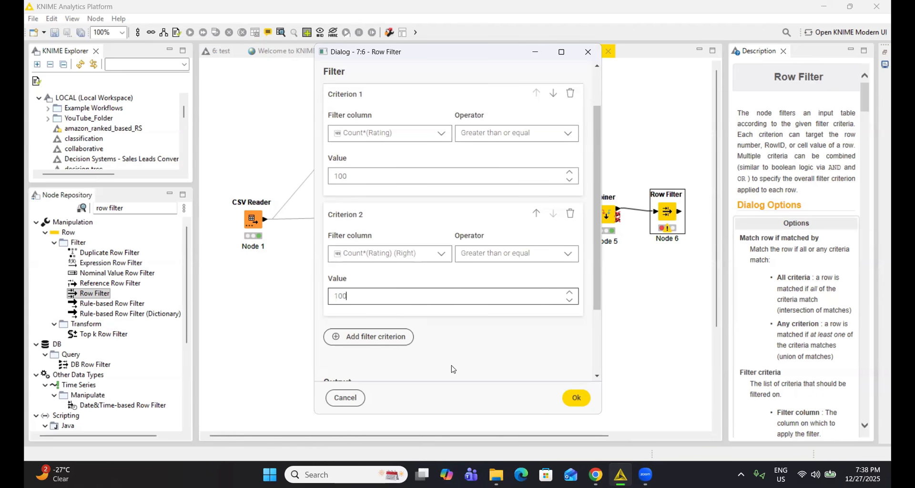
click(563, 394)
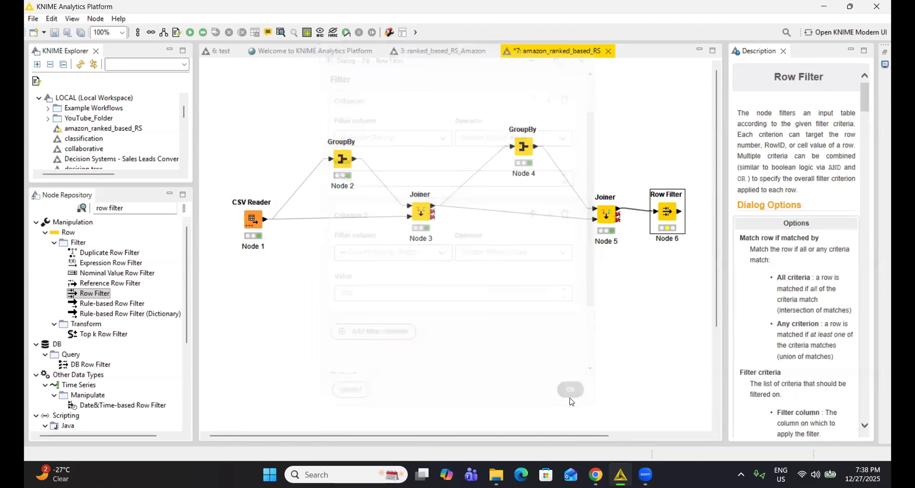
Execute the Row Filter, examine its included rows table, and close the table.
right_click(664, 215)
click(692, 201)
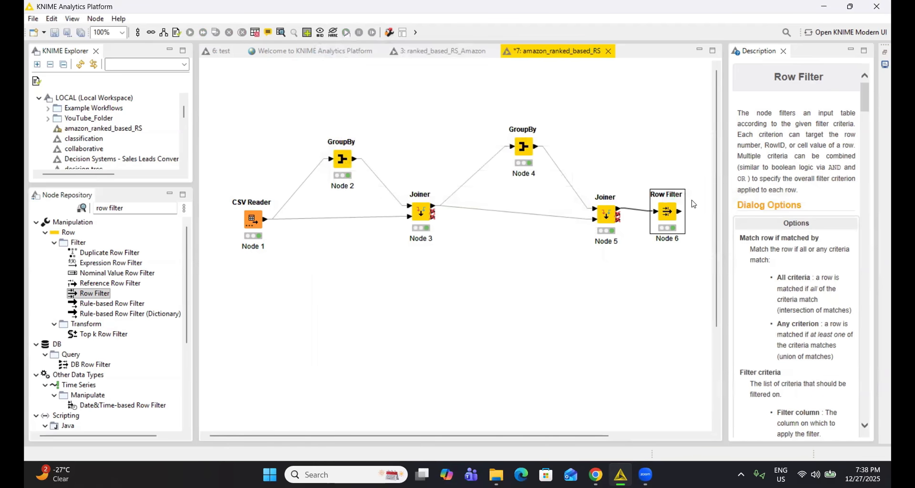
right_click(669, 212)
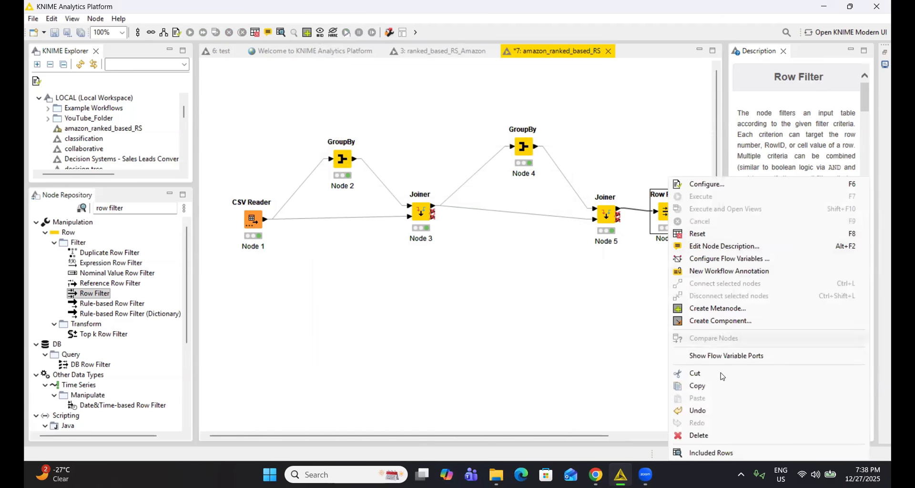
click(721, 452)
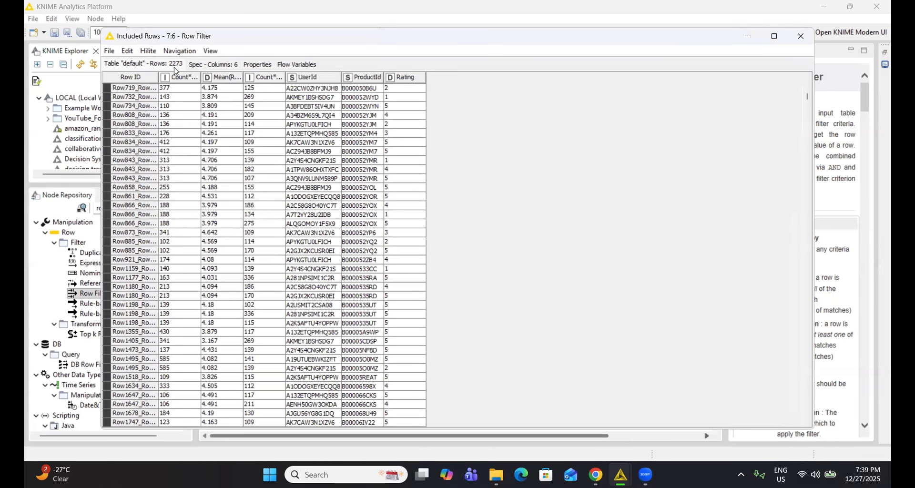
click(805, 42)
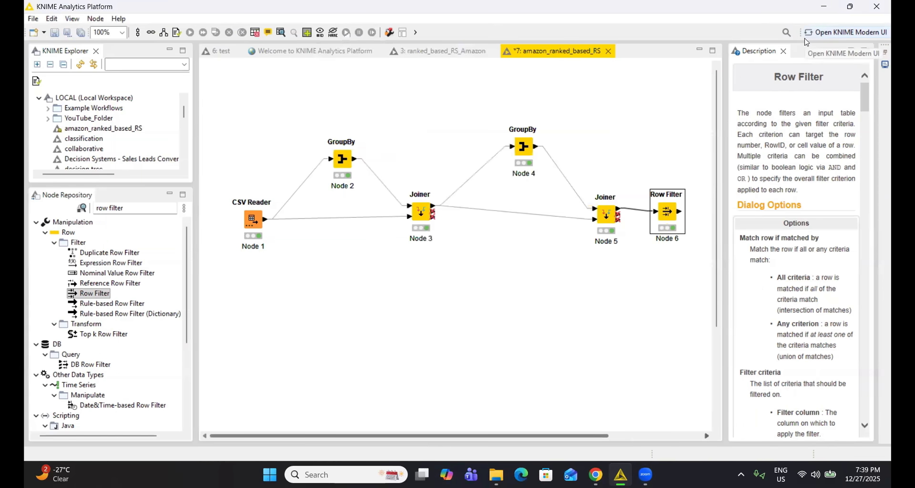
Find the Sorter node in the node repository and add it after the Row Filter, connected to its output.
double_click(156, 210)
key(BackSpace)
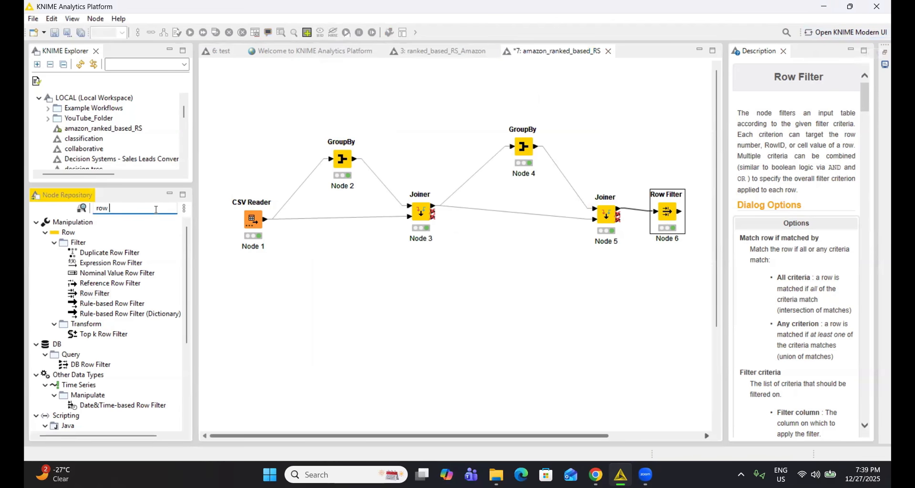
key(BackSpace)
key(BackSpace)
key(BackSpace)
key(BackSpace)
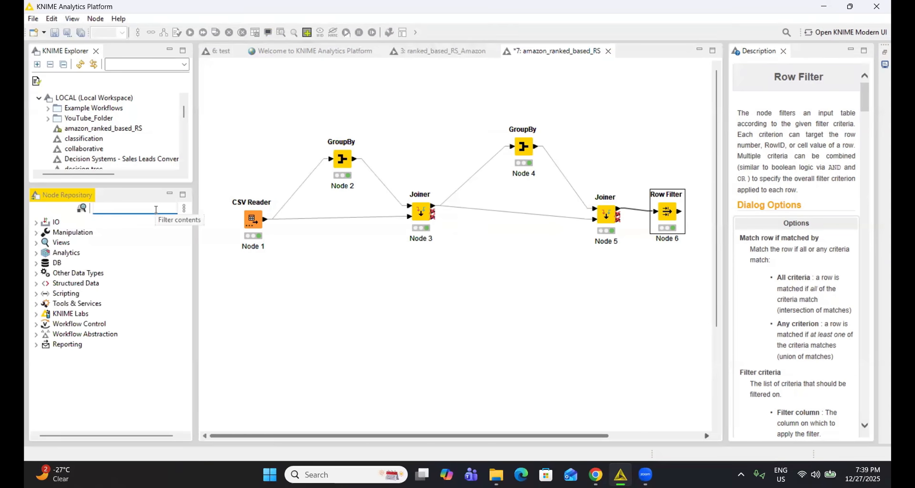
text(sorter)
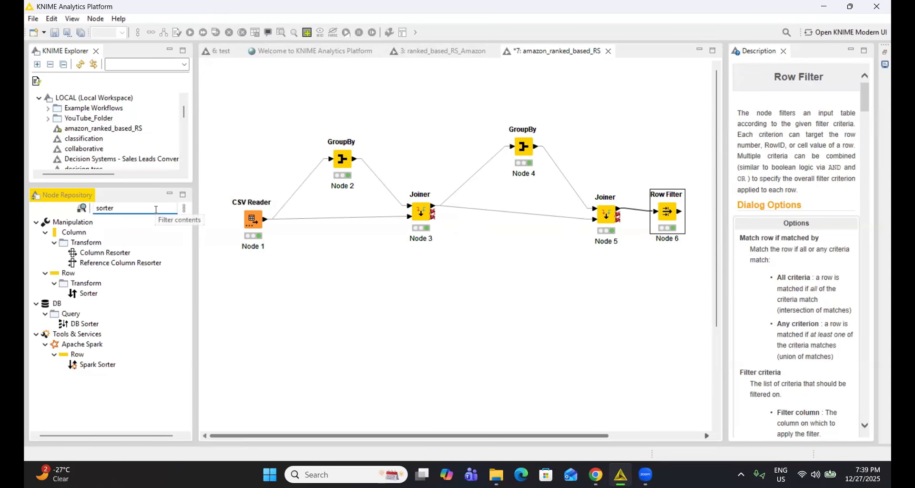
drag(88, 294, 615, 215)
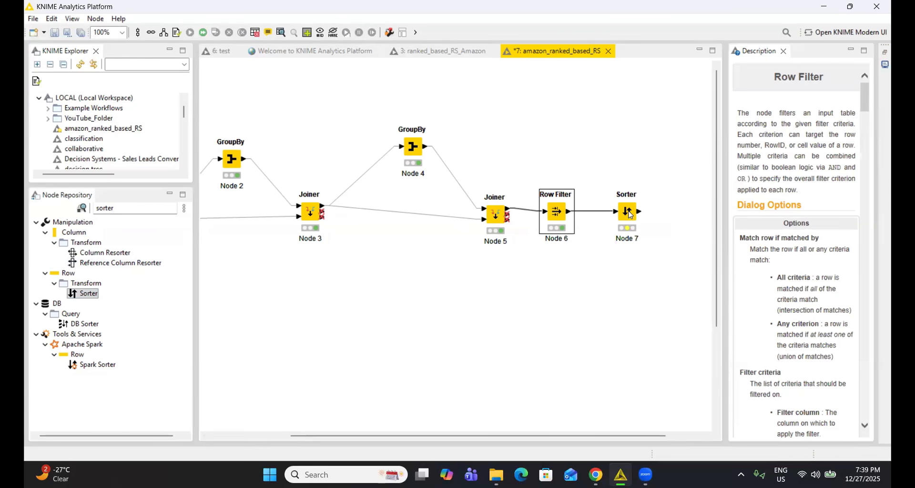
Configure the Sorter's first criterion to sort by Mean(Rating) in Descending order.
click(629, 213)
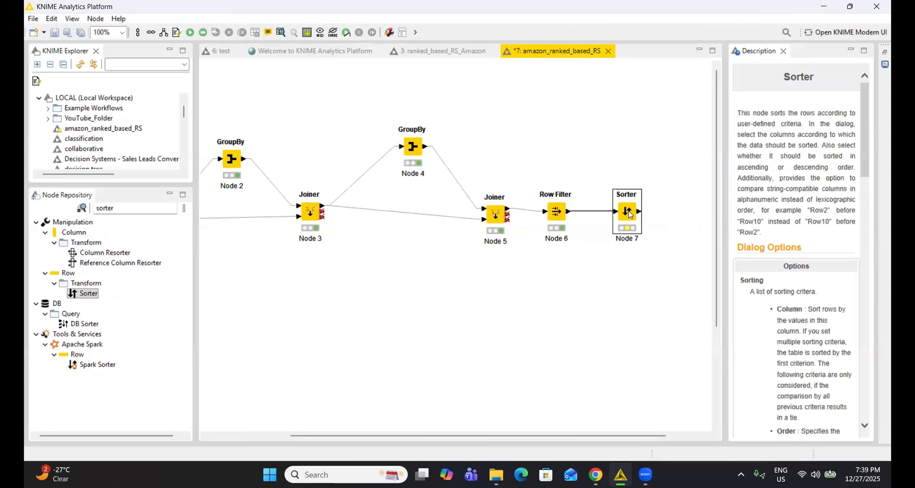
right_click(629, 213)
click(662, 186)
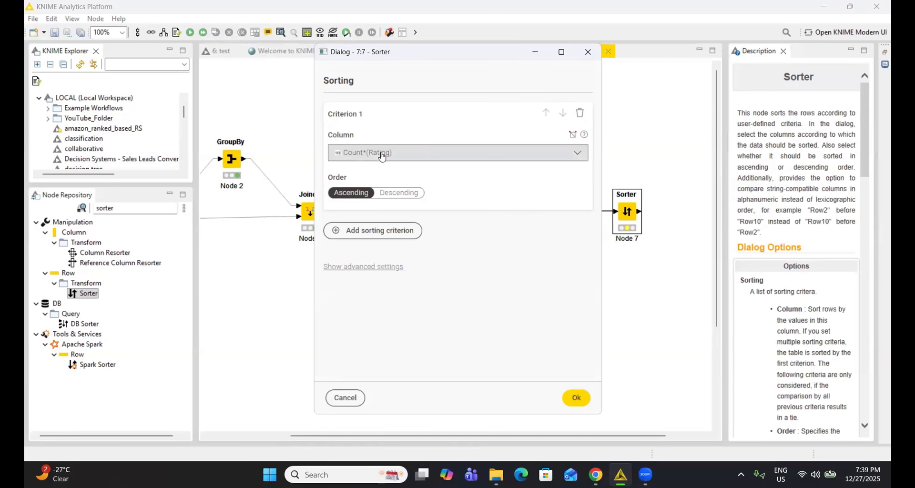
click(482, 154)
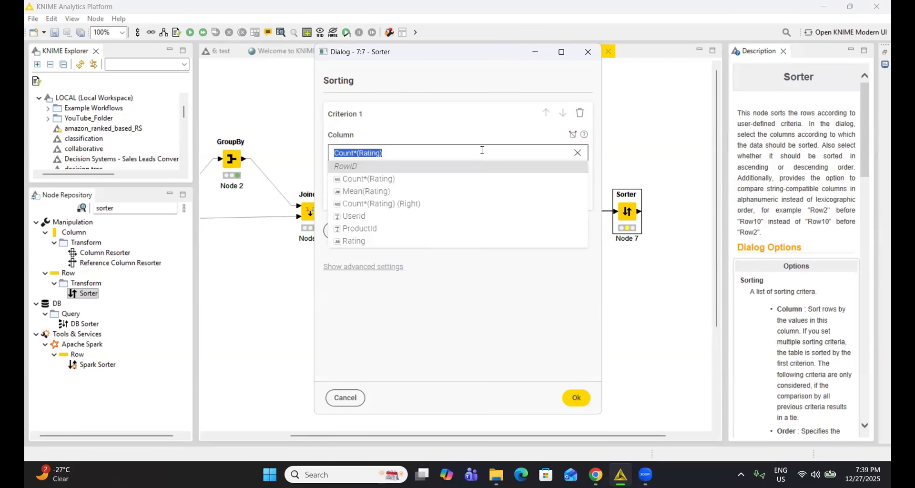
click(443, 196)
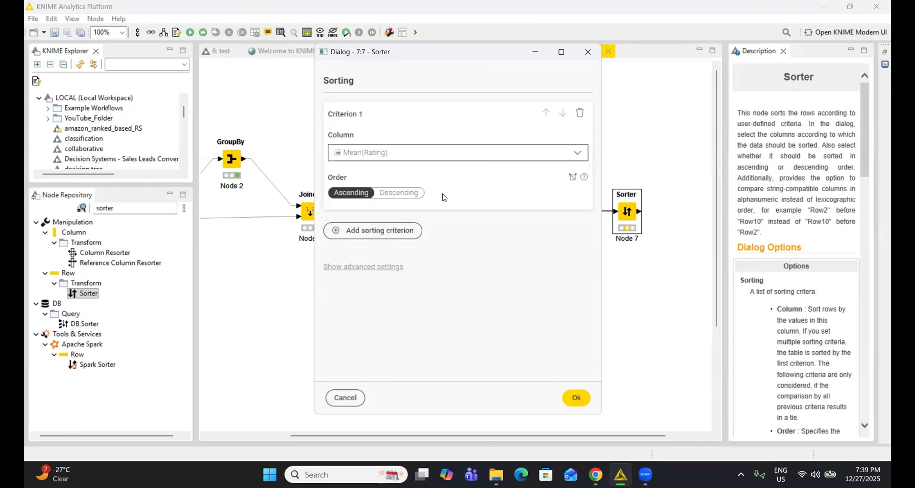
click(403, 198)
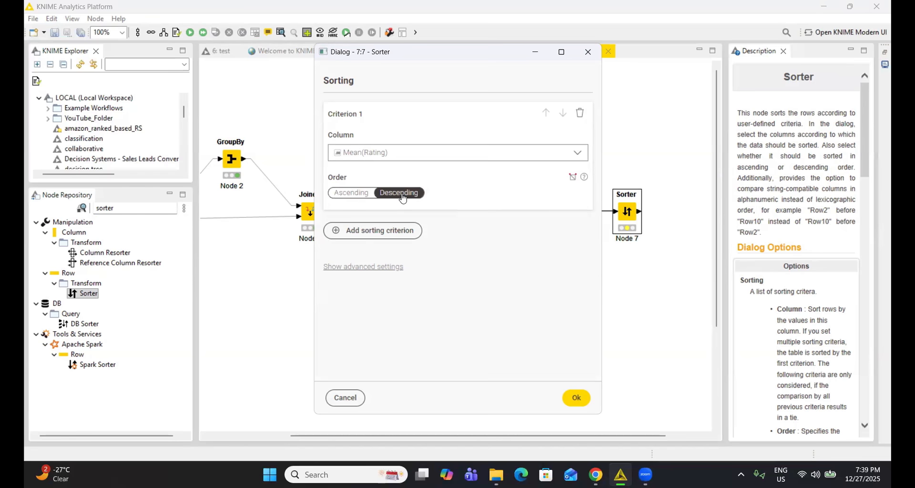
Add a second sorting criterion, Count*(Rating) (Right) in Descending order, and apply the Sorter configuration.
click(385, 232)
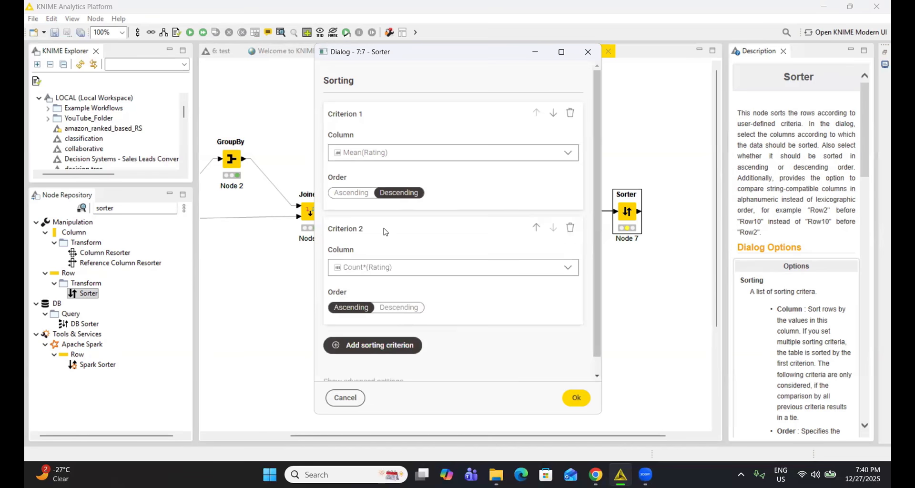
click(400, 268)
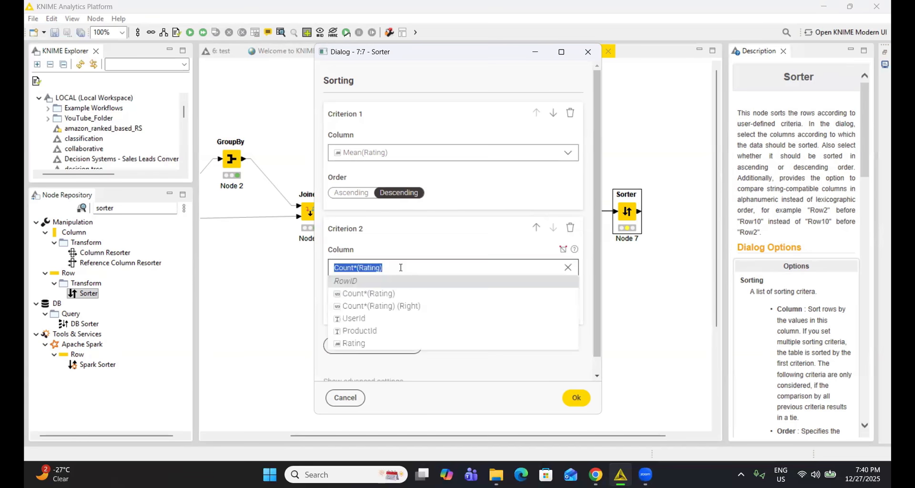
click(410, 306)
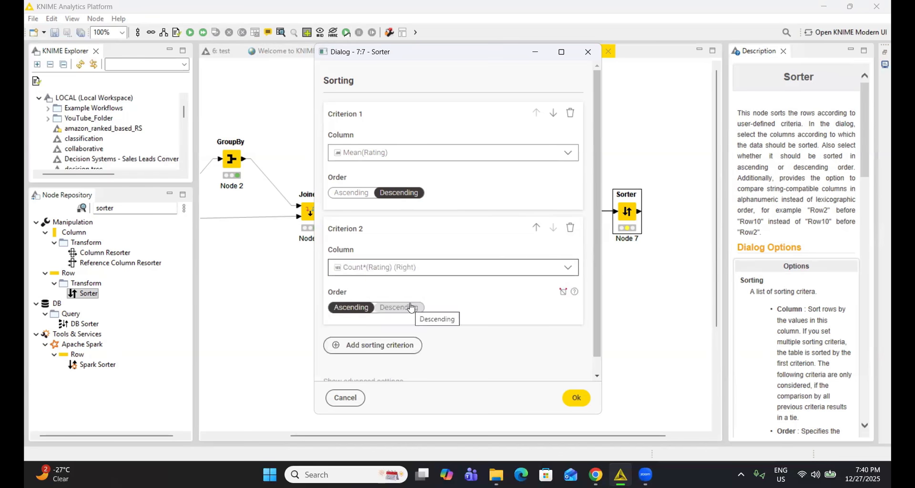
click(409, 307)
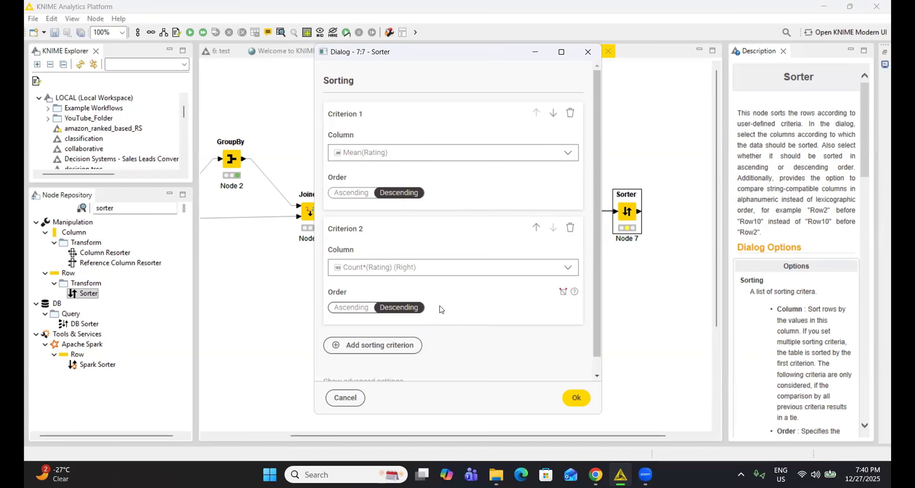
click(575, 399)
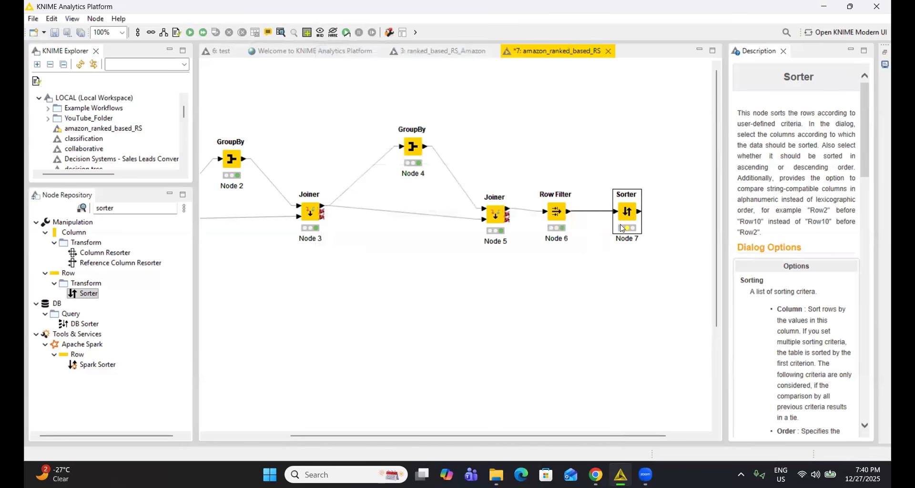
Execute the Sorter node and open its sorted output table.
right_click(628, 210)
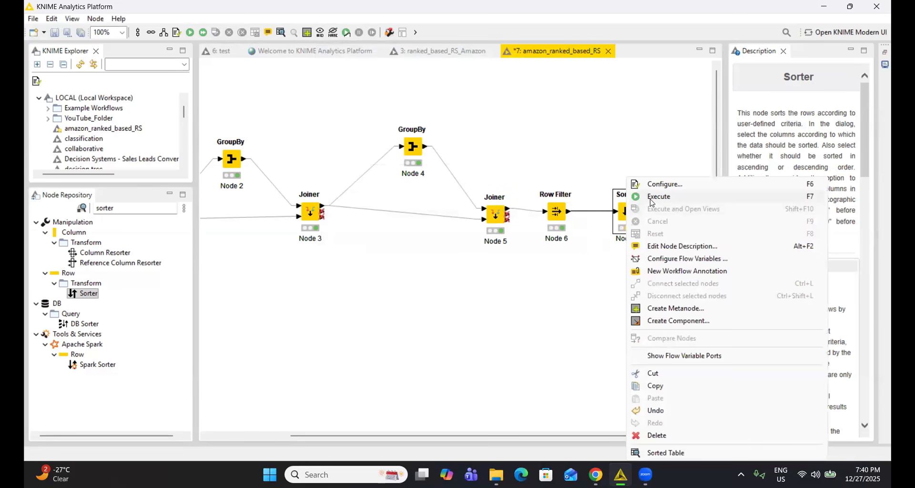
click(651, 201)
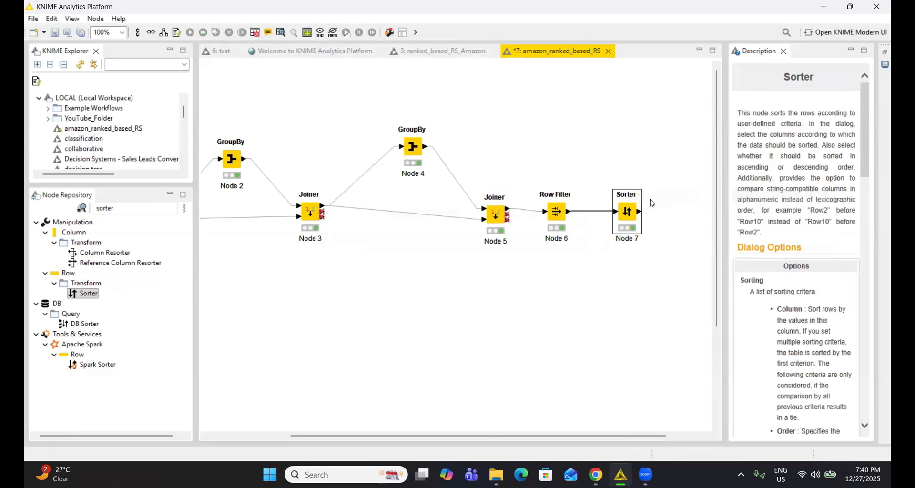
right_click(626, 214)
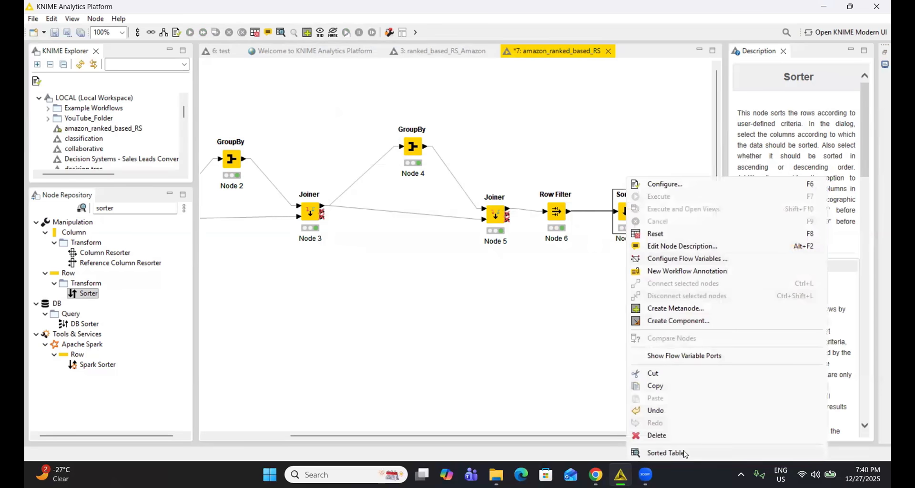
click(684, 452)
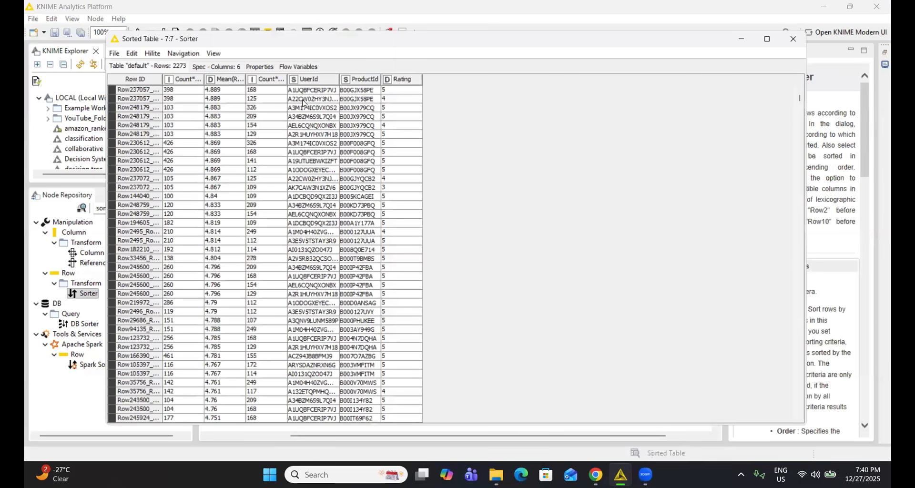
Widen the UserId and Rating columns and examine the first row's user, product and user rating count in the sorted table.
drag(335, 77, 362, 78)
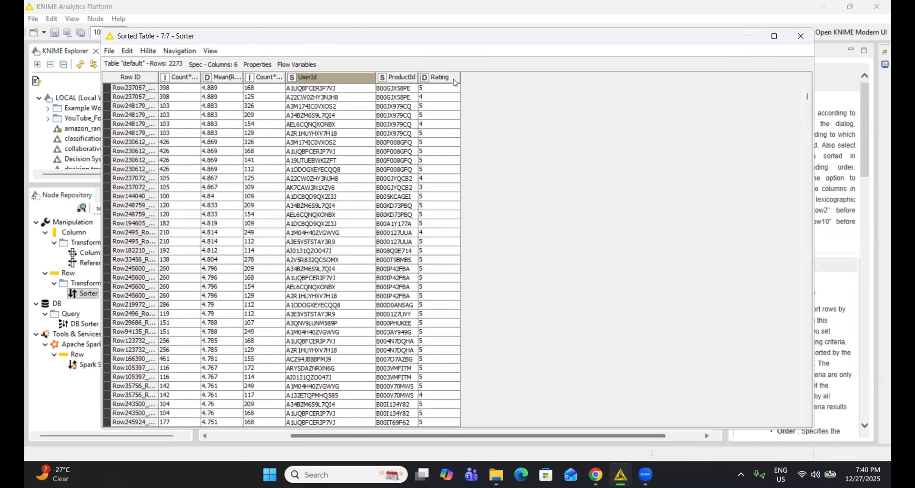
drag(461, 78, 485, 79)
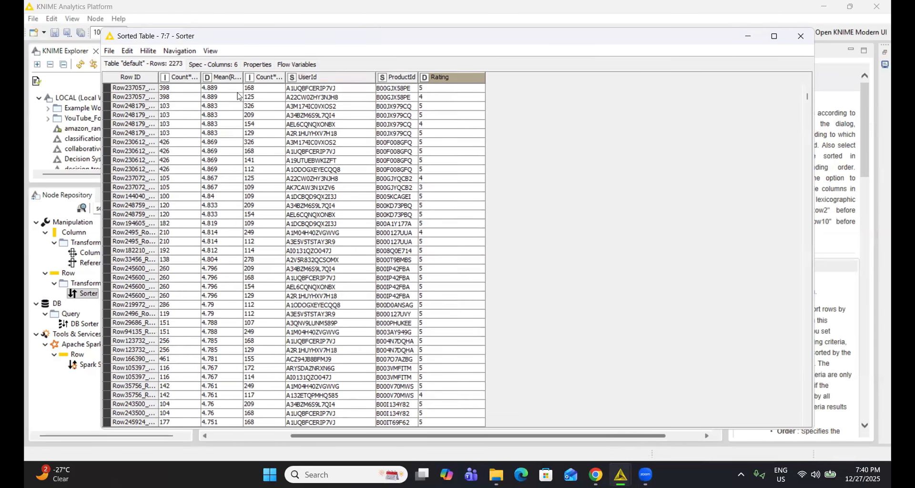
click(328, 90)
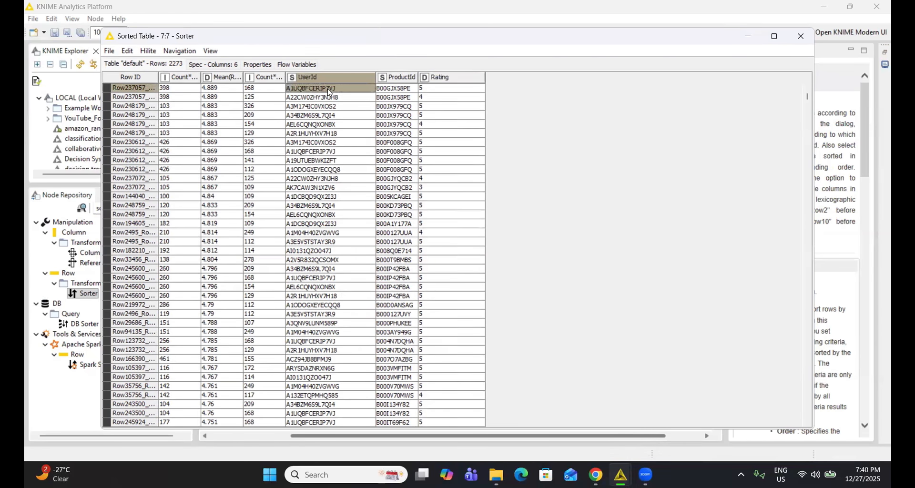
click(387, 91)
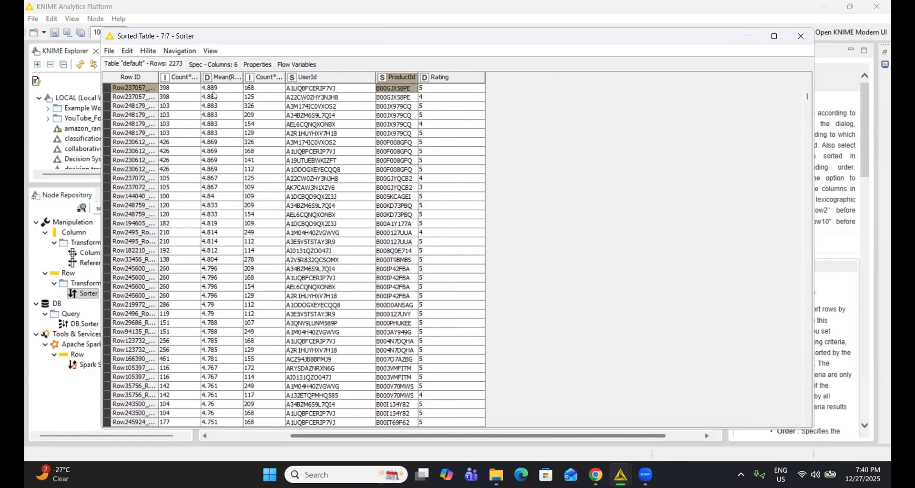
click(257, 90)
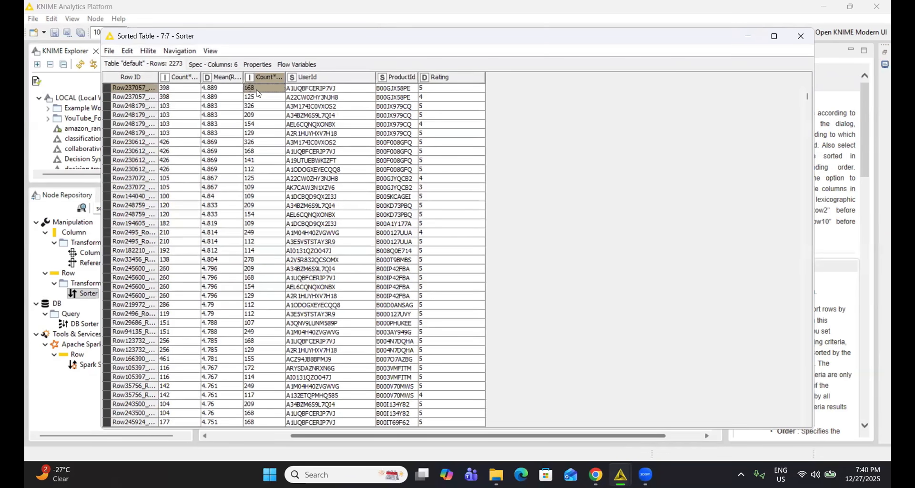